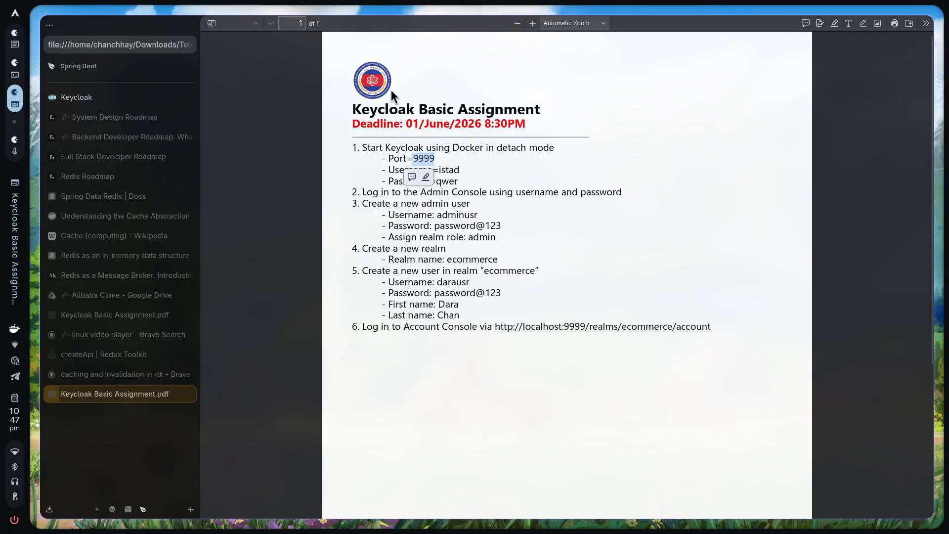
Review the assignment's Keycloak startup requirements, noting the required port, username and password
{"action": "left_click_drag", "start_coordinate": [347, 111], "coordinate": [540, 112]}
{"action": "left_click", "coordinate": [488, 131]}
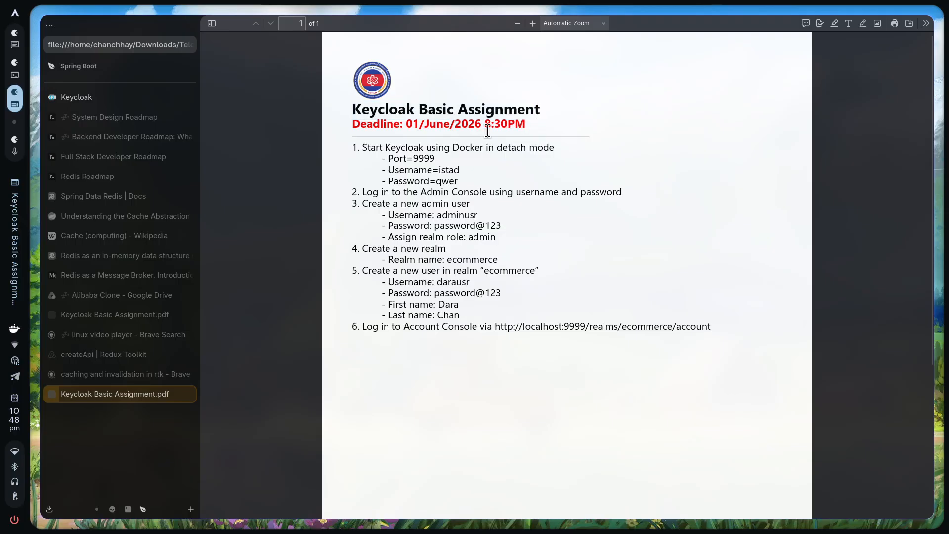
{"action": "left_click_drag", "start_coordinate": [356, 149], "coordinate": [714, 334]}
{"action": "left_click", "coordinate": [423, 137]}
{"action": "left_click_drag", "start_coordinate": [352, 148], "coordinate": [566, 150]}
{"action": "left_click", "coordinate": [361, 156]}
{"action": "left_click_drag", "start_coordinate": [387, 158], "coordinate": [459, 187]}
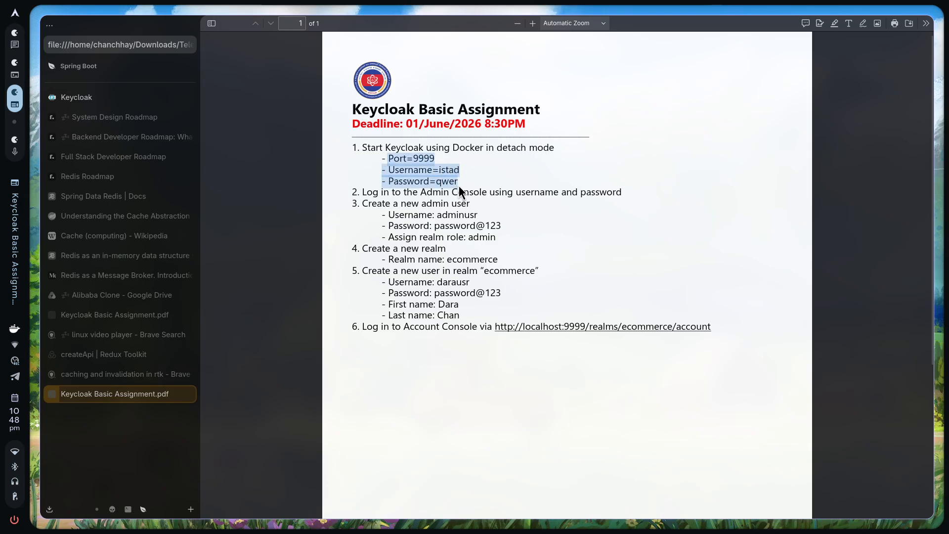
{"action": "left_click", "coordinate": [451, 183]}
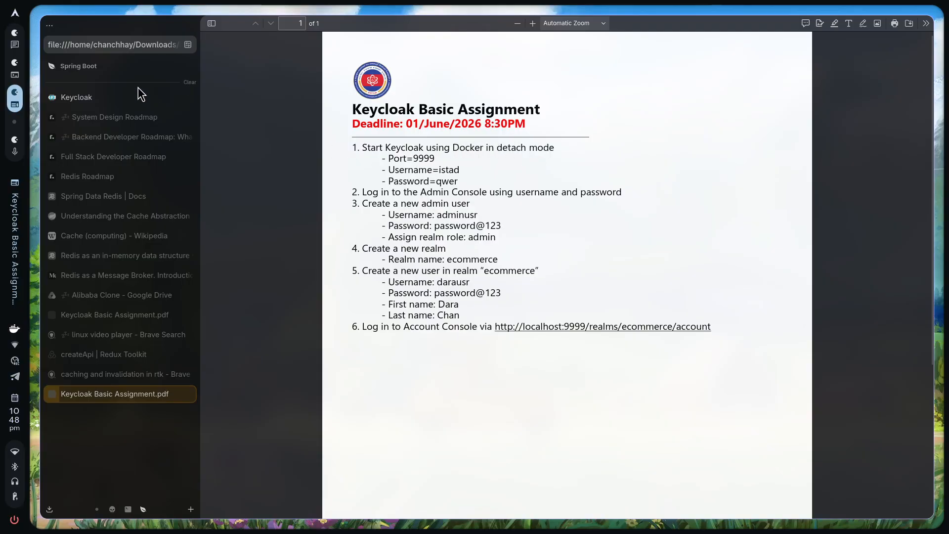
Open the Get Started guides on the Keycloak website
{"action": "left_click", "coordinate": [106, 95]}
{"action": "scroll", "coordinate": [499, 425], "scroll_direction": "down", "scroll_amount": 5}
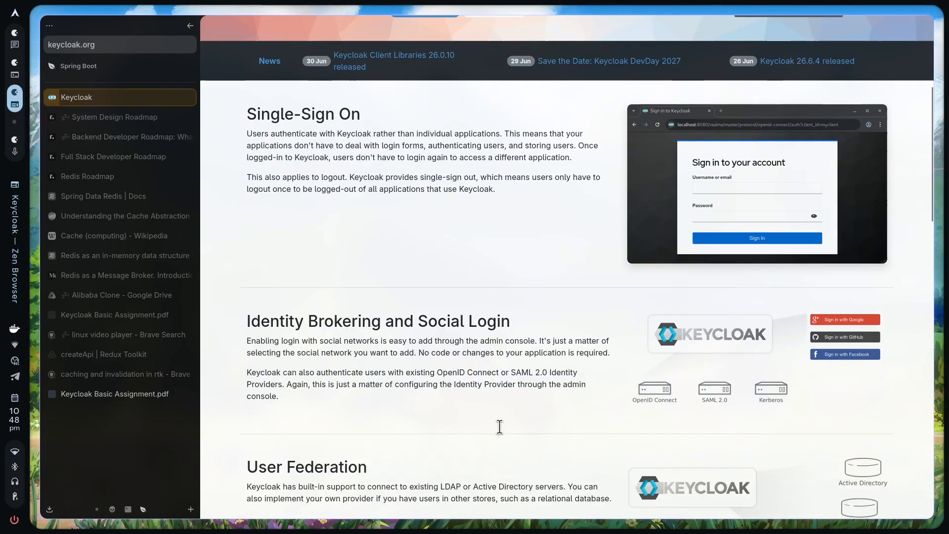
{"action": "scroll", "coordinate": [414, 199], "scroll_direction": "up", "scroll_amount": 5}
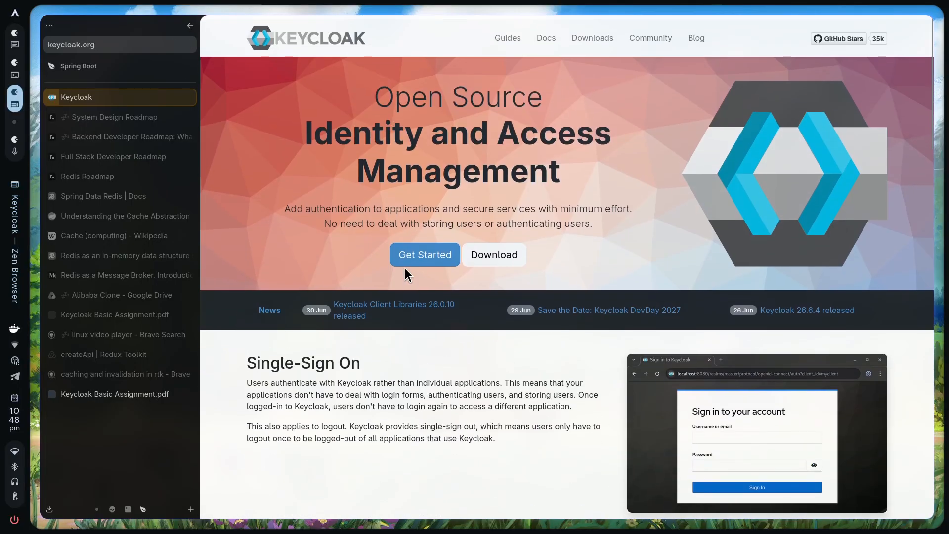
{"action": "left_click", "coordinate": [429, 253]}
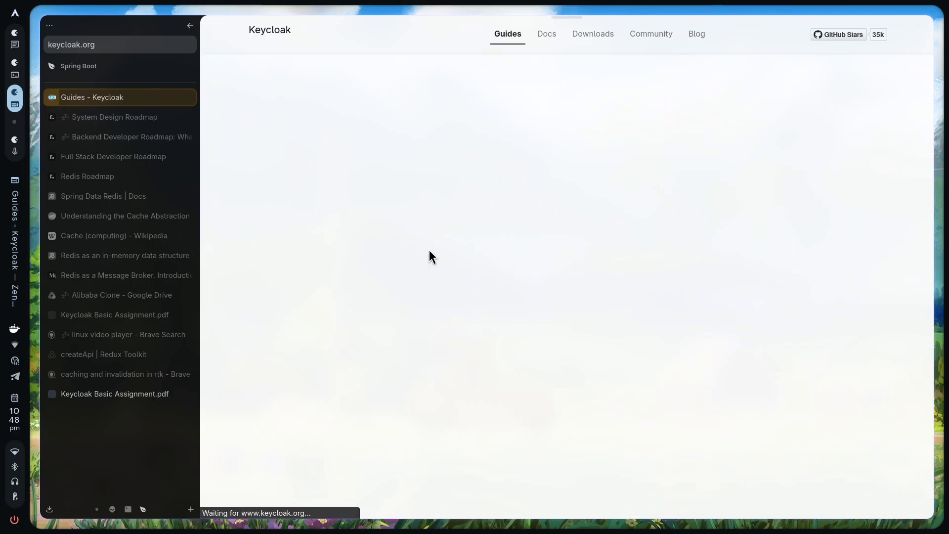
{"action": "scroll", "coordinate": [595, 290], "scroll_direction": "down", "scroll_amount": 3}
{"action": "scroll", "coordinate": [548, 258], "scroll_direction": "up", "scroll_amount": 3}
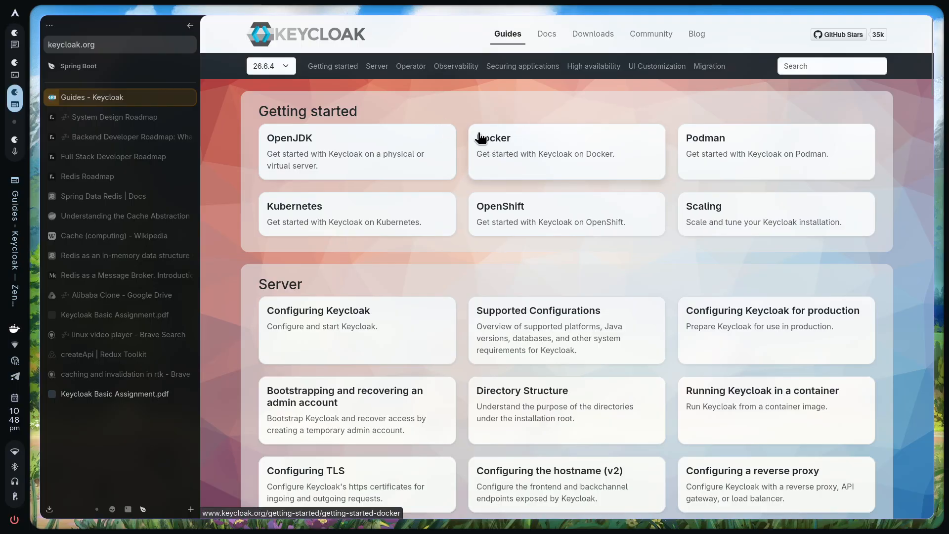
Open the Docker guide and copy its full docker run start command
{"action": "left_click", "coordinate": [493, 158]}
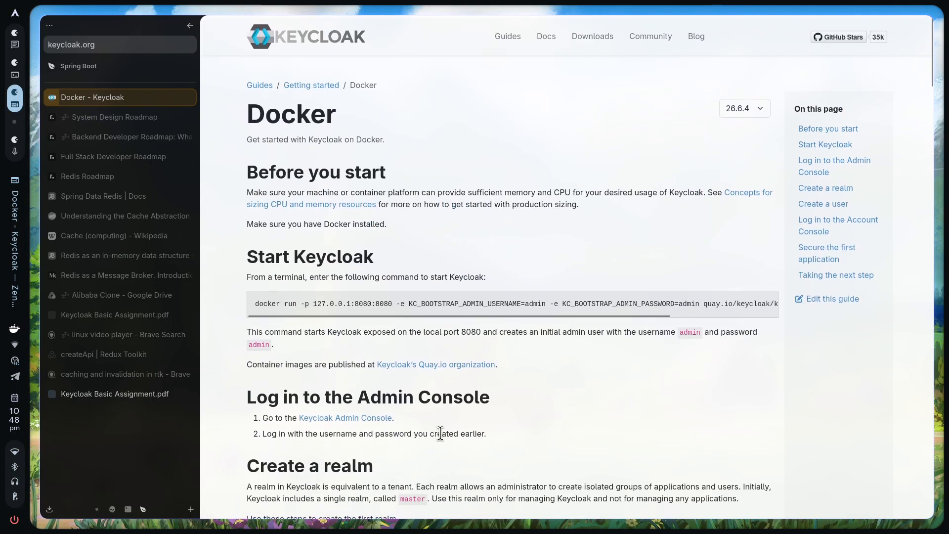
{"action": "left_click_drag", "start_coordinate": [255, 300], "coordinate": [778, 301]}
{"action": "left_click_drag", "start_coordinate": [526, 310], "coordinate": [774, 303]}
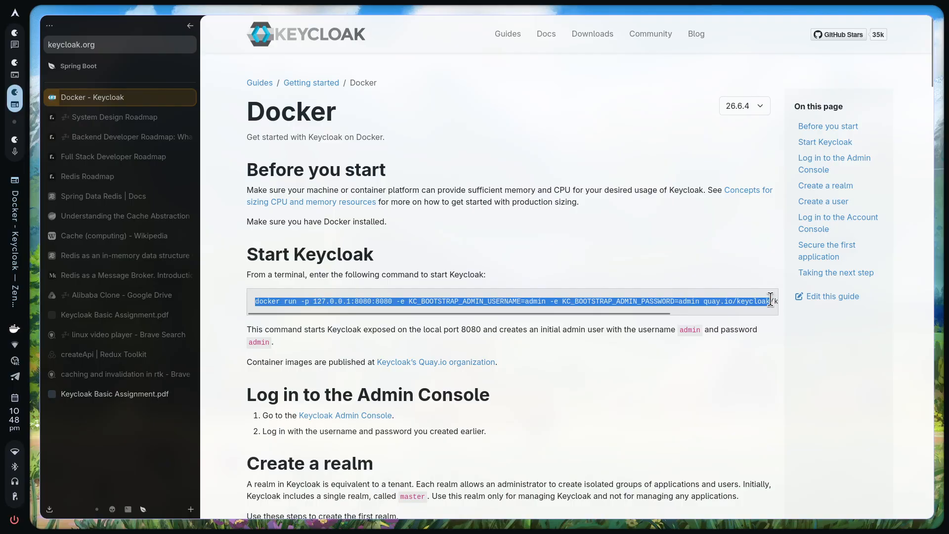
{"action": "left_click", "coordinate": [773, 303]}
{"action": "triple_click", "coordinate": [736, 300]}
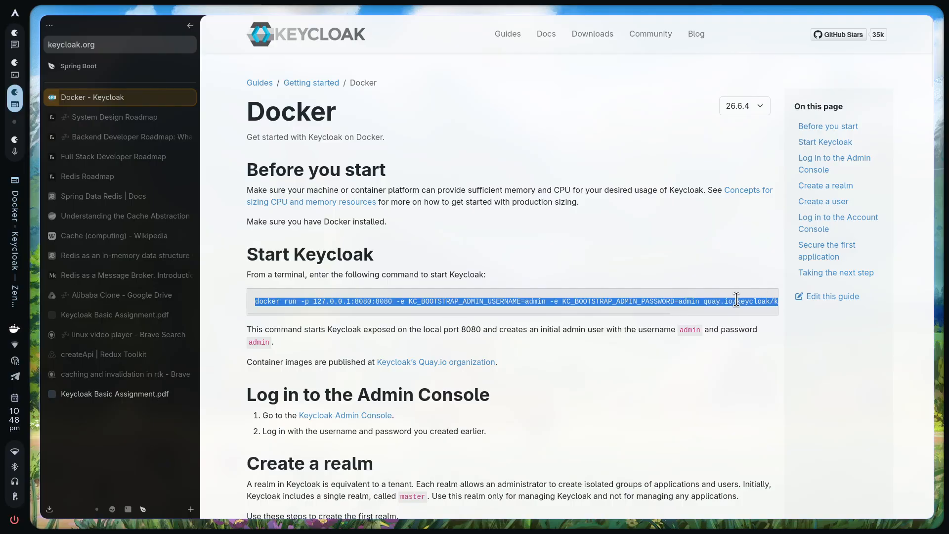
Paste the copied docker run command into a cleared terminal
{"action": "key", "text": "super+4"}
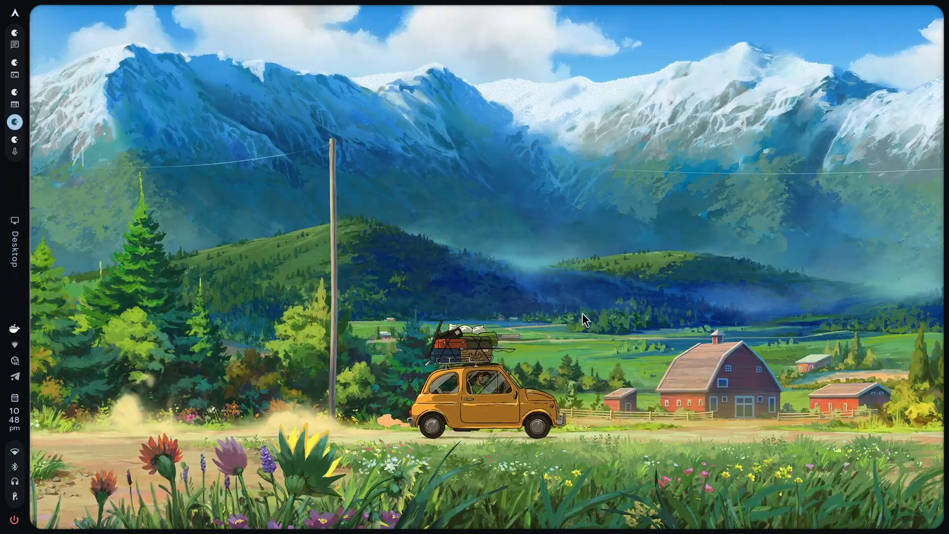
{"action": "key", "text": "super+Return"}
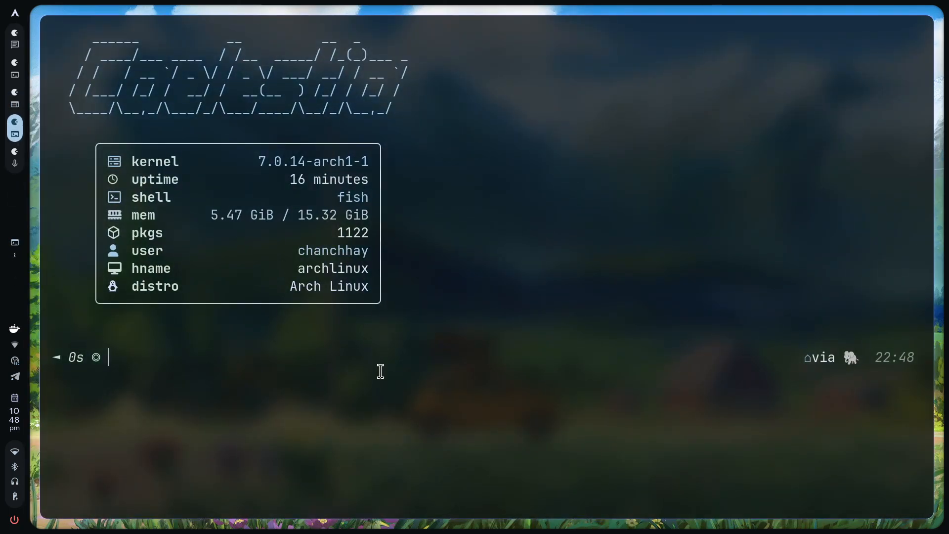
{"action": "key", "text": "ctrl+l"}
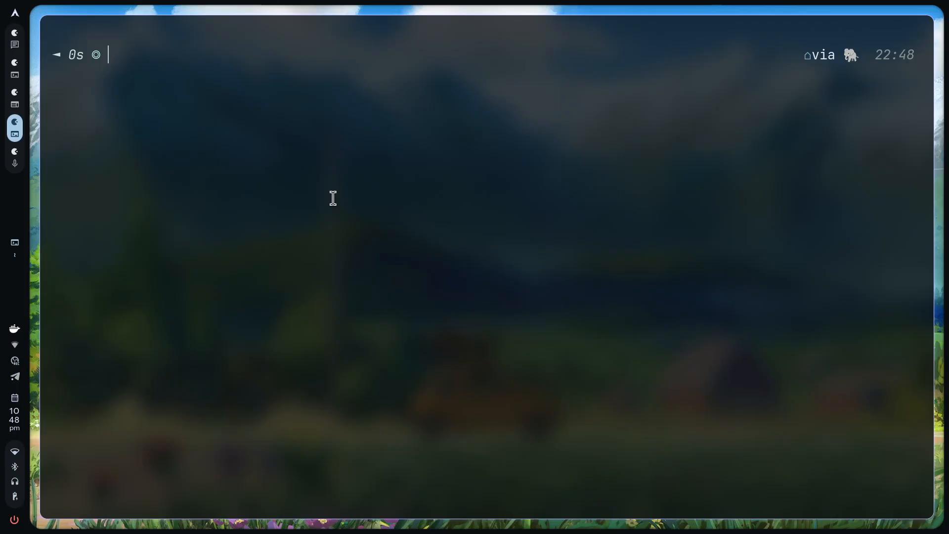
{"action": "key", "text": "ctrl+shift+v"}
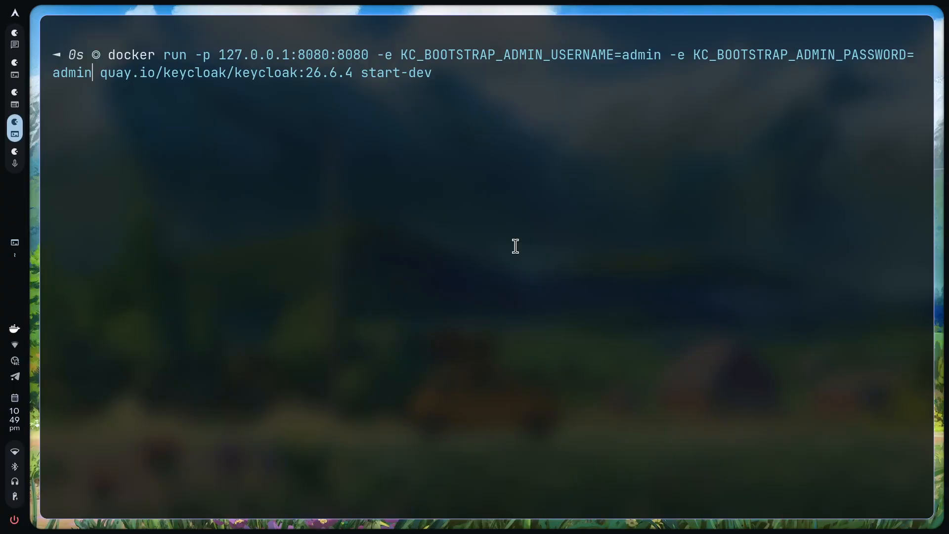
Replace the default admin password and username with the assignment's credentials
{"action": "key", "text": "ctrl+w"}
{"action": "type", "text": "qwer"}
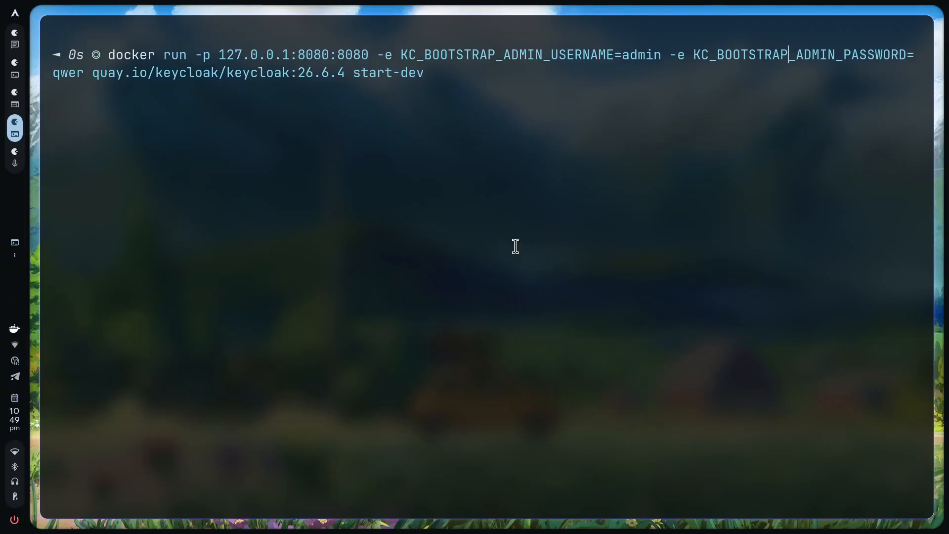
{"action": "key", "text": "ctrl+w"}
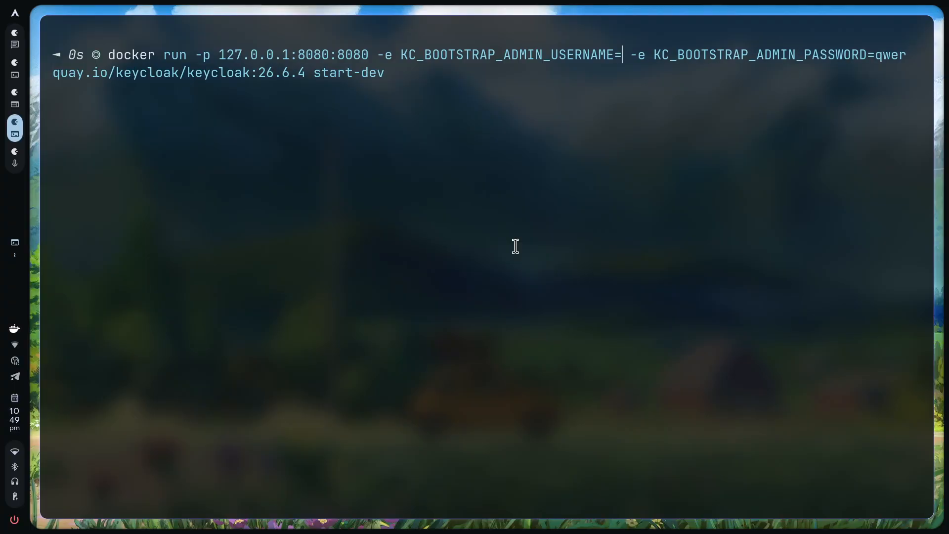
{"action": "type", "text": "istad"}
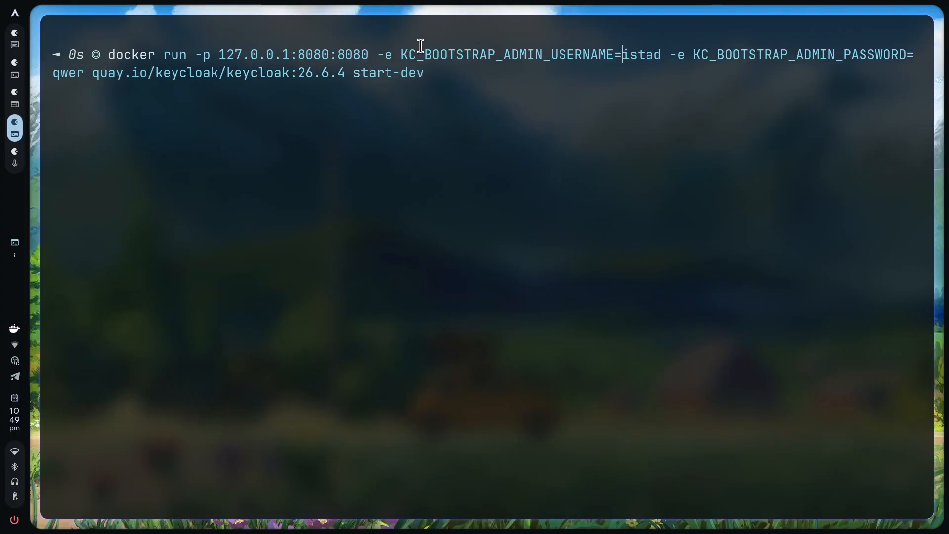
{"action": "left_click_drag", "start_coordinate": [400, 53], "coordinate": [671, 53]}
{"action": "left_click", "coordinate": [671, 53]}
{"action": "double_click", "coordinate": [641, 53]}
{"action": "left_click", "coordinate": [776, 50]}
{"action": "double_click", "coordinate": [70, 73]}
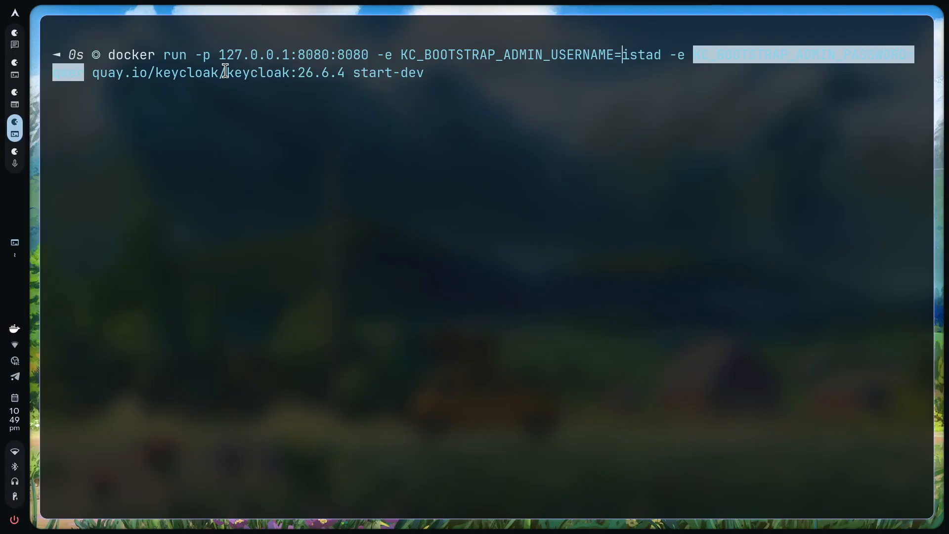
{"action": "left_click", "coordinate": [225, 70]}
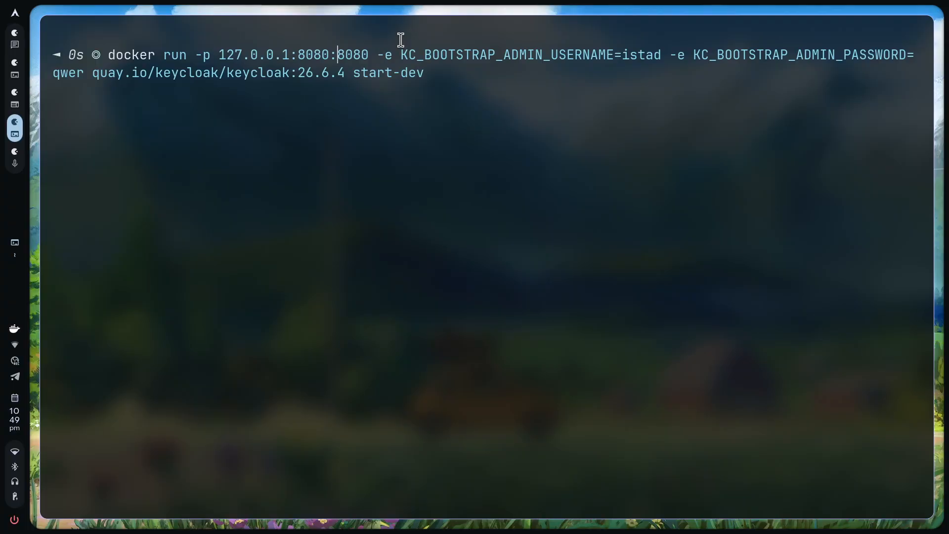
Change the host port to 9999, add -d --name keycloak-ite, and run the container
{"action": "key", "text": "BackSpace"}
{"action": "key", "text": "BackSpace"}
{"action": "key", "text": "BackSpace"}
{"action": "key", "text": "BackSpace"}
{"action": "type", "text": "9999"}
{"action": "type", "text": " -d"}
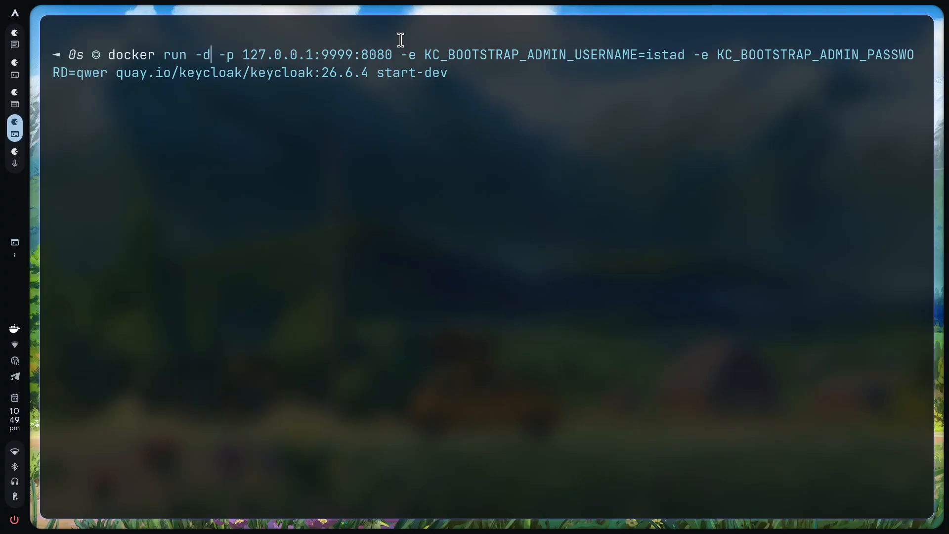
{"action": "type", "text": " --name "}
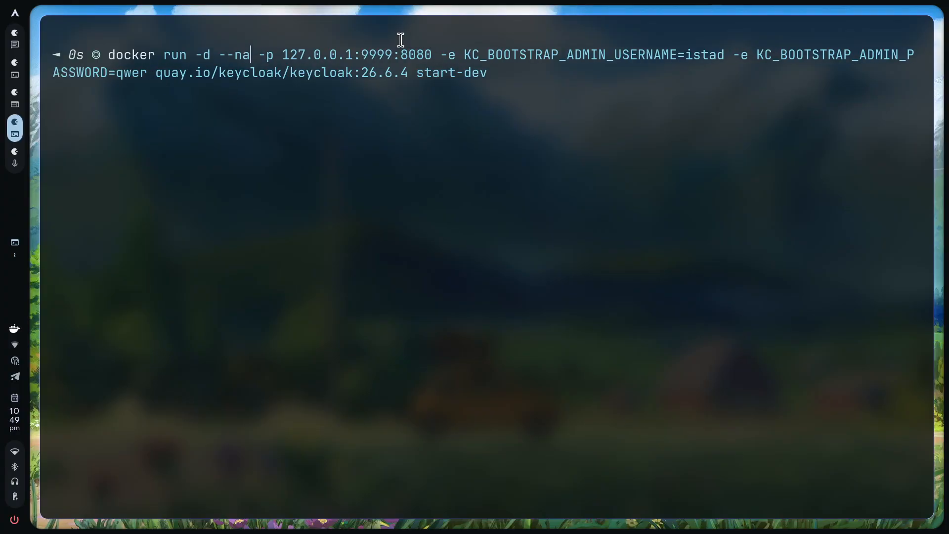
{"action": "type", "text": "key"}
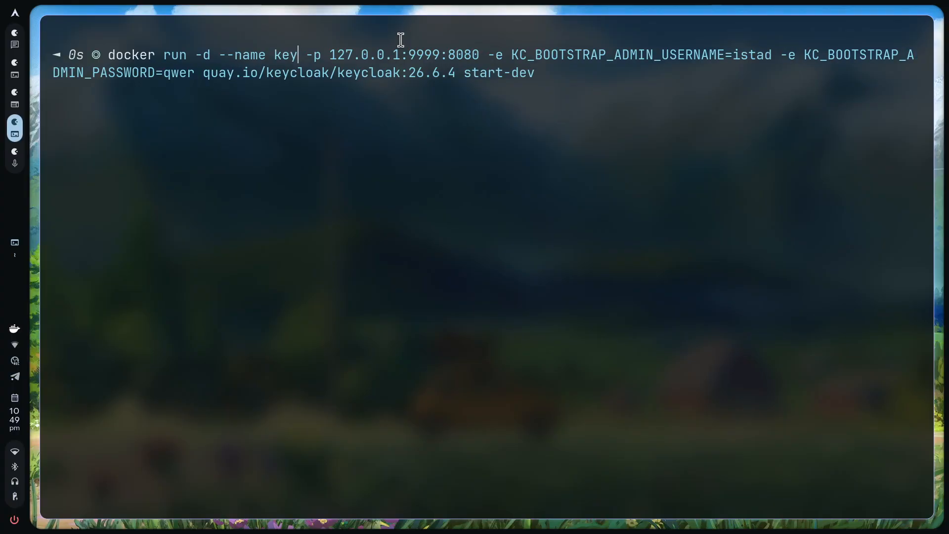
{"action": "type", "text": "cloak"}
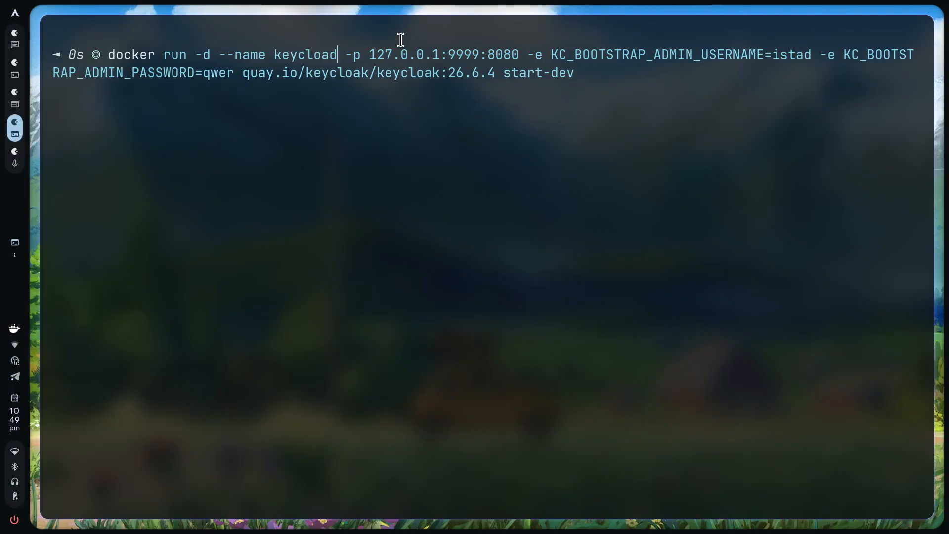
{"action": "type", "text": "-ite"}
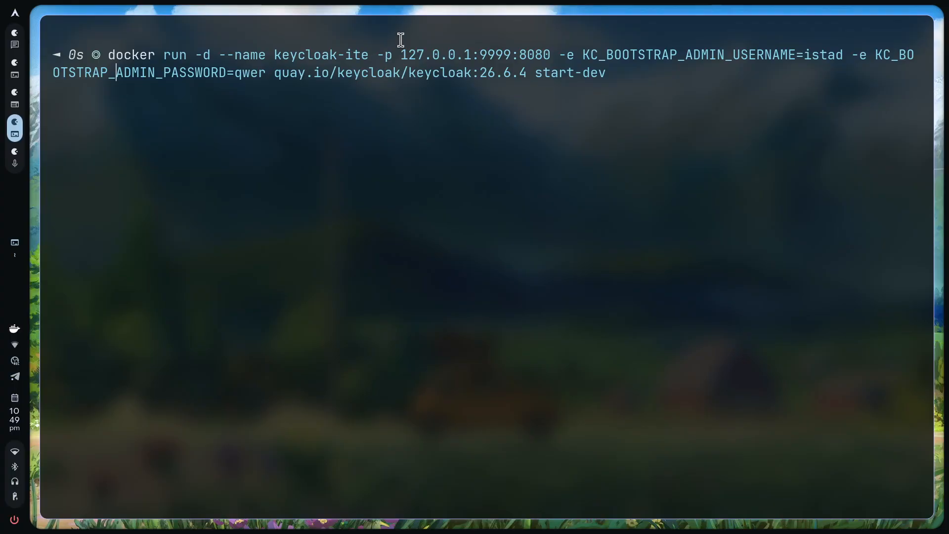
{"action": "key", "text": "Return"}
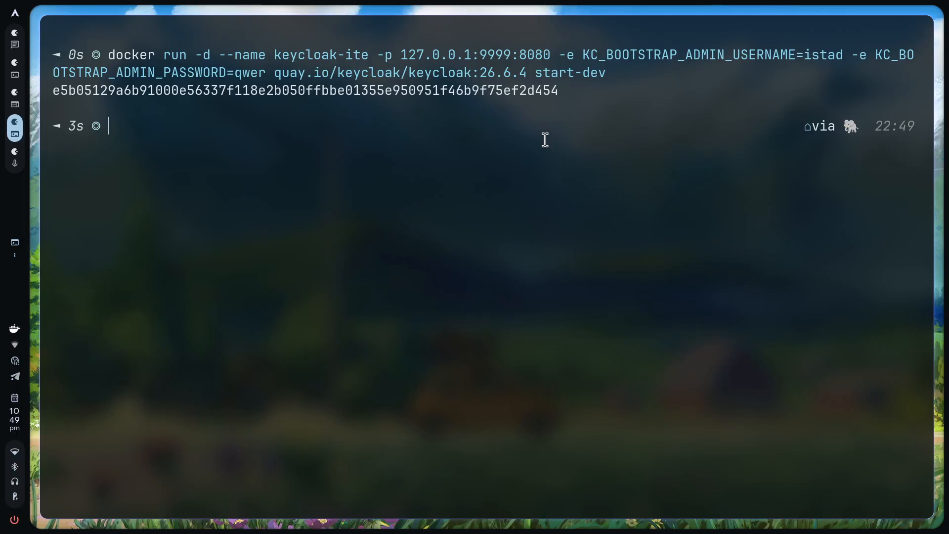
{"action": "key", "text": "super+3"}
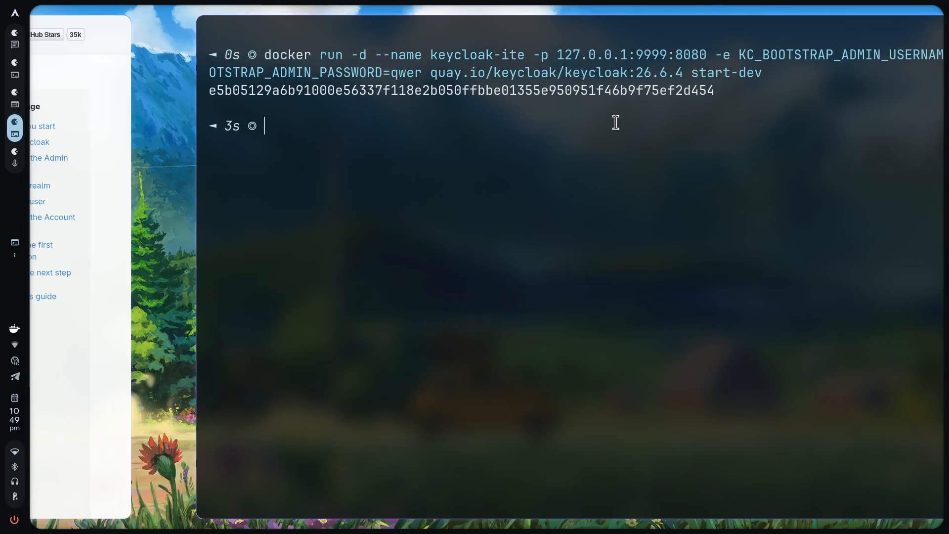
In Docker Desktop, check keycloak-ite's logs, then open its 9999:8080 port in the browser
{"action": "key", "text": "super+4"}
{"action": "key", "text": "super+3"}
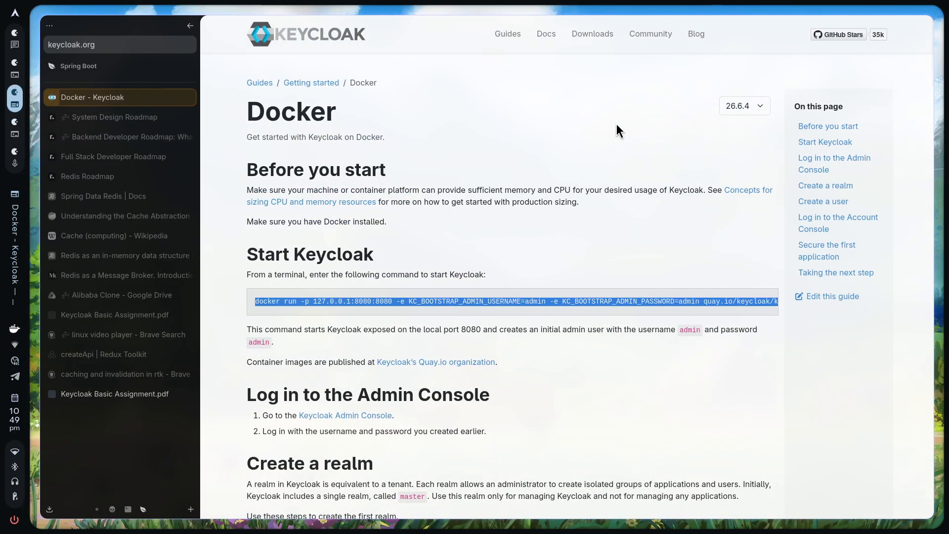
{"action": "key", "text": "super+2"}
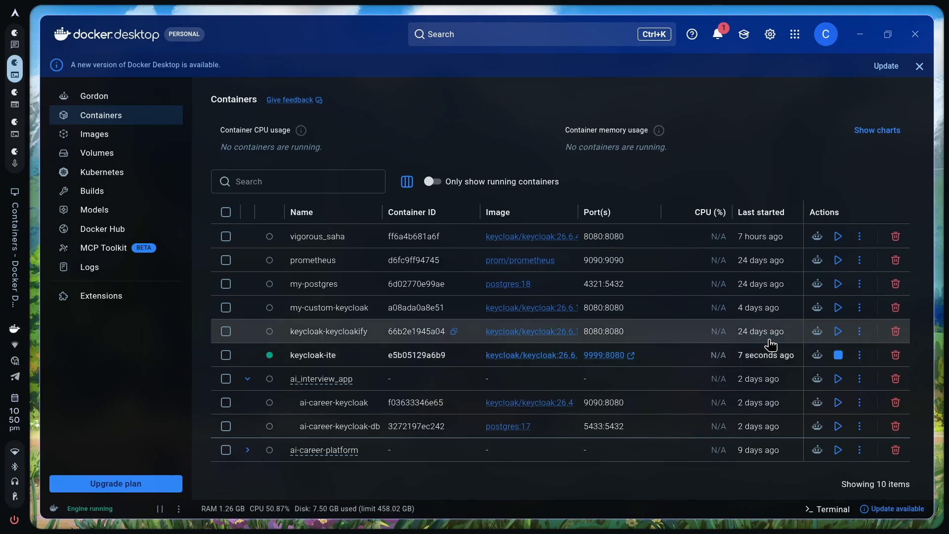
{"action": "left_click", "coordinate": [665, 364]}
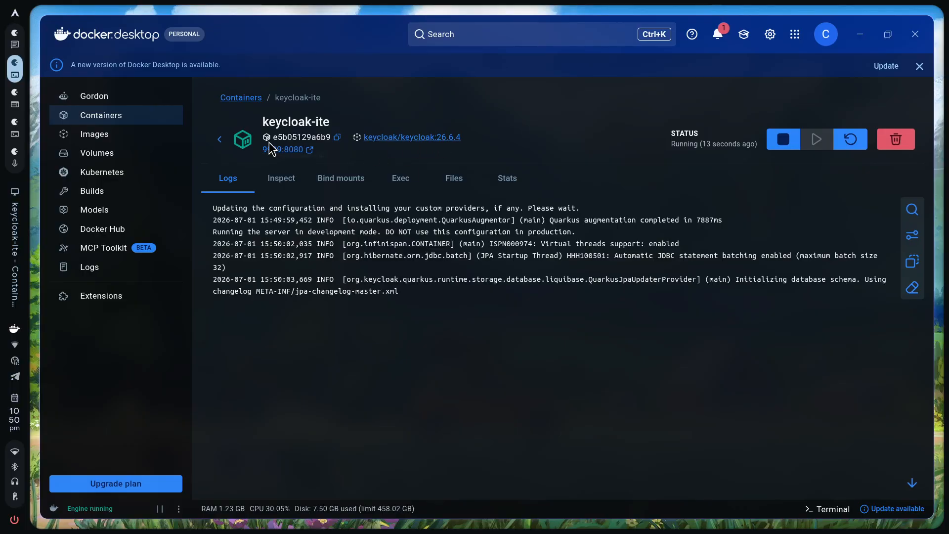
{"action": "left_click", "coordinate": [219, 139]}
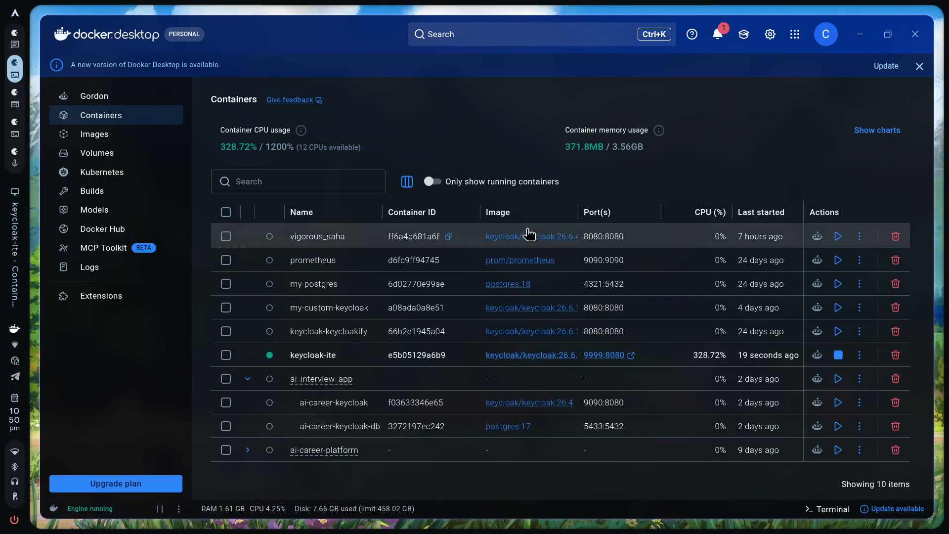
{"action": "left_click", "coordinate": [611, 355]}
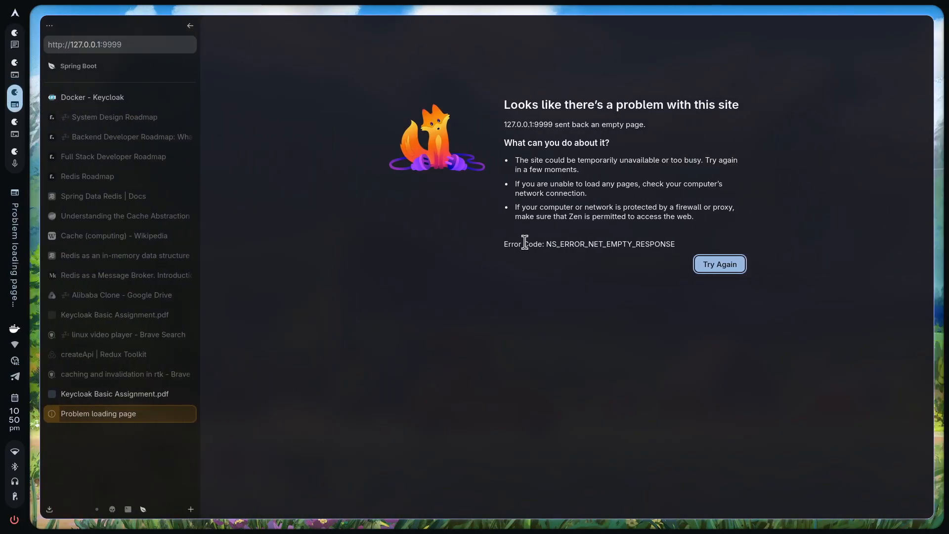
Retry the empty-response page, then load localhost:9999 in a new tab and close the error tab
{"action": "left_click", "coordinate": [698, 265]}
{"action": "left_click", "coordinate": [719, 260]}
{"action": "left_click", "coordinate": [719, 260]}
{"action": "left_click", "coordinate": [719, 260]}
{"action": "key", "text": "ctrl+l"}
{"action": "type", "text": "localhost:8080/"}
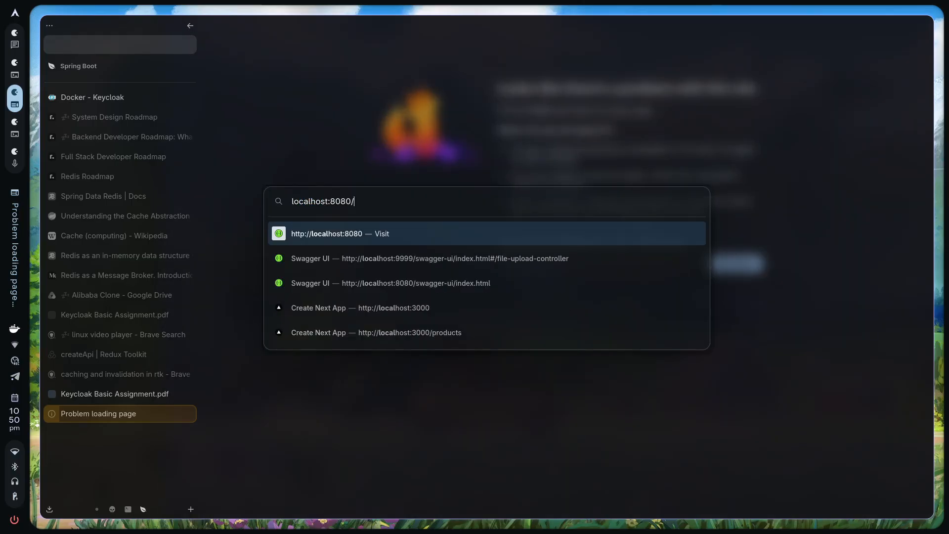
{"action": "key", "text": "BackSpace"}
{"action": "key", "text": "BackSpace"}
{"action": "key", "text": "BackSpace"}
{"action": "key", "text": "BackSpace"}
{"action": "key", "text": "BackSpace"}
{"action": "type", "text": "9999\\"}
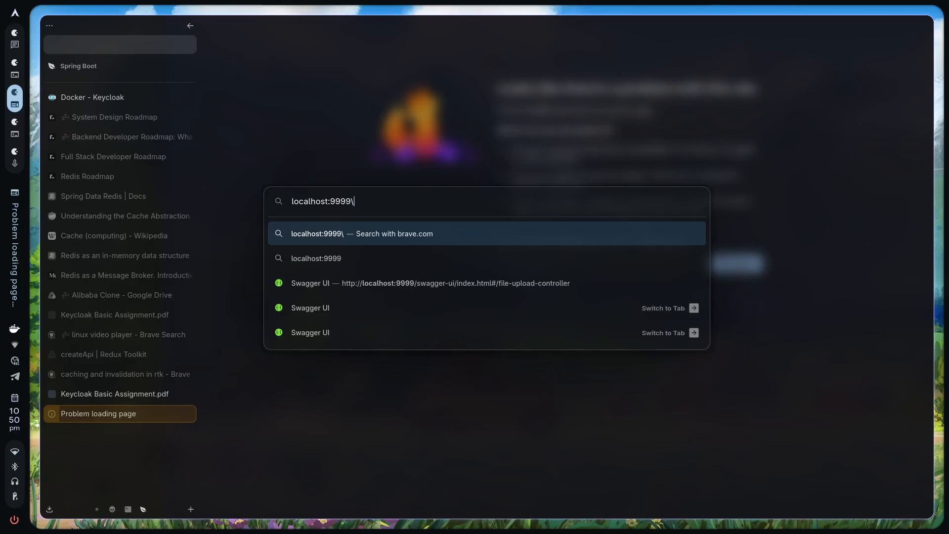
{"action": "key", "text": "BackSpace"}
{"action": "key", "text": "Return"}
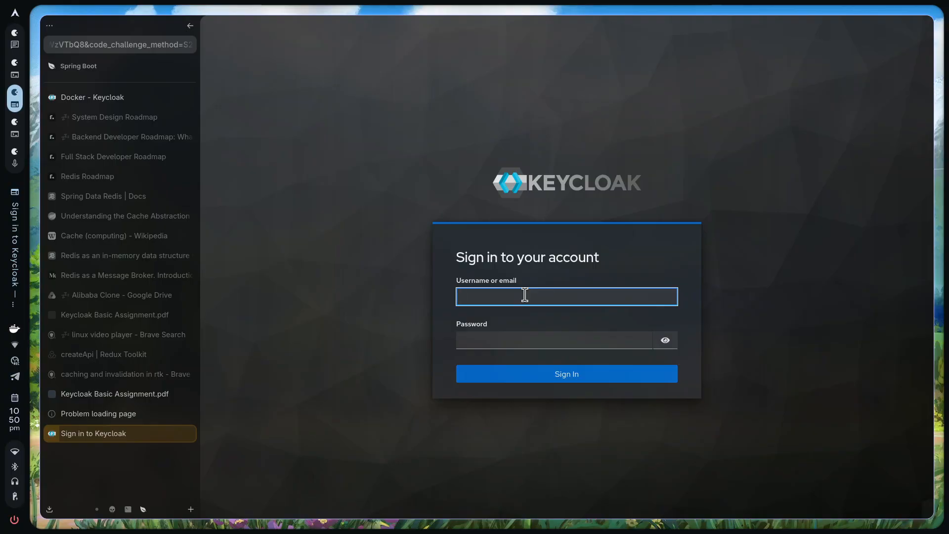
{"action": "left_click", "coordinate": [184, 417]}
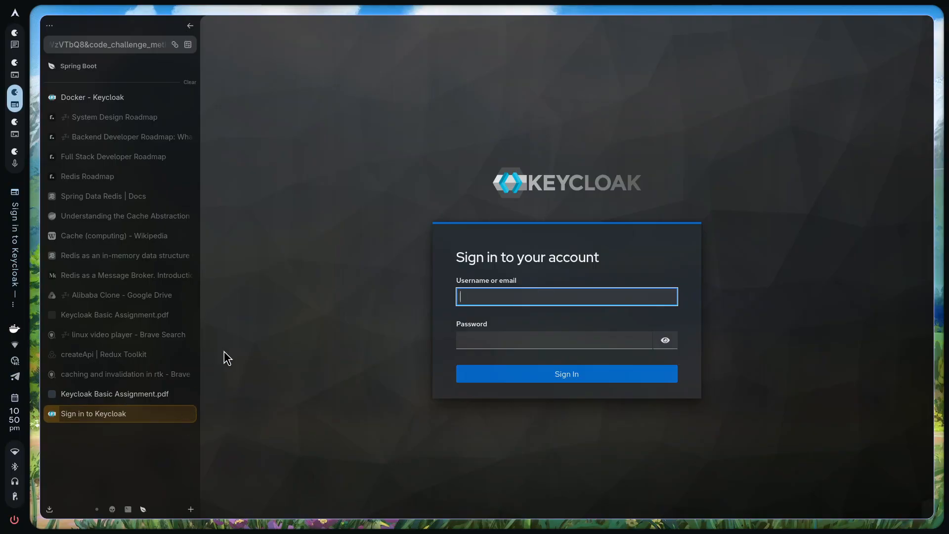
Sign in to the Admin Console with the admin username and password
{"action": "key", "text": "super+Right"}
{"action": "key", "text": "super+Left"}
{"action": "type", "text": "istad"}
{"action": "left_click", "coordinate": [516, 340]}
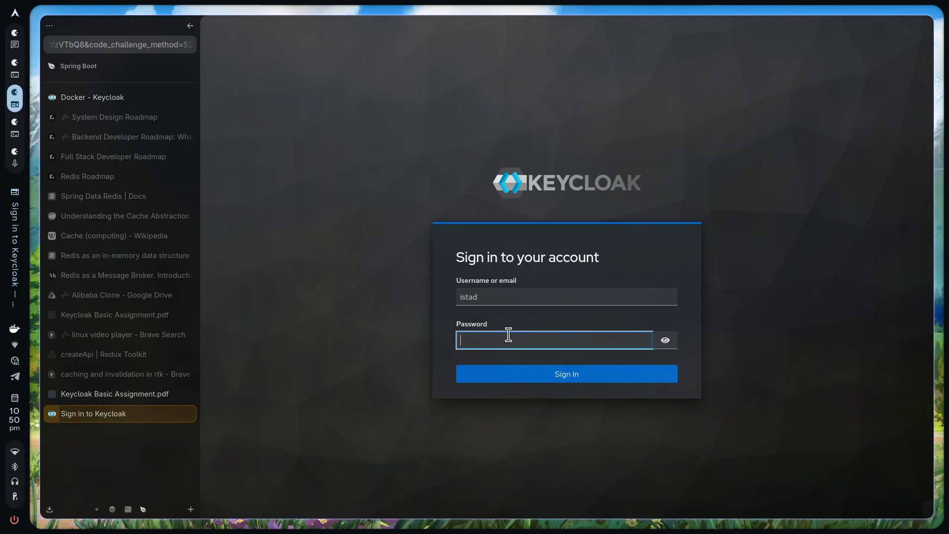
{"action": "type", "text": "1234"}
{"action": "key", "text": "Return"}
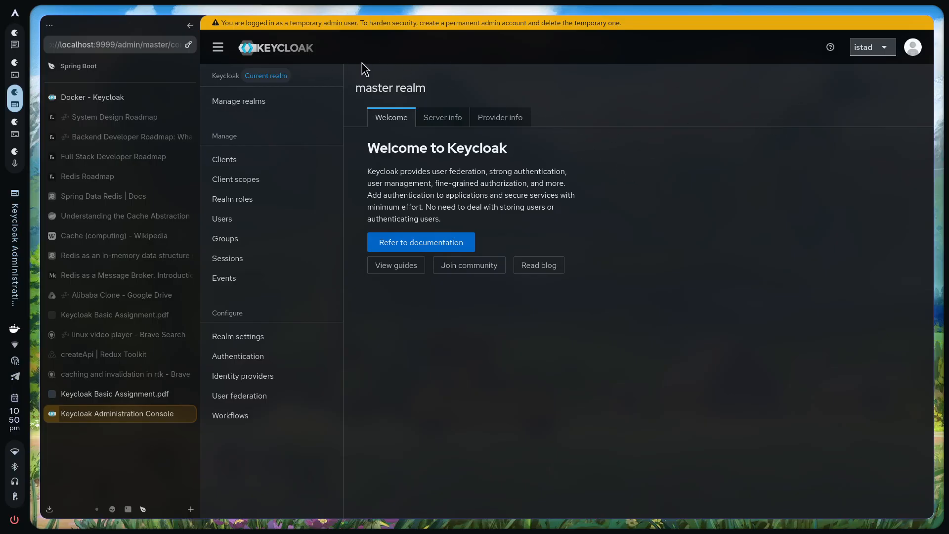
Confirm Manage realms lists only master, then return to the Keycloak Basic Assignment PDF
{"action": "left_click", "coordinate": [238, 110]}
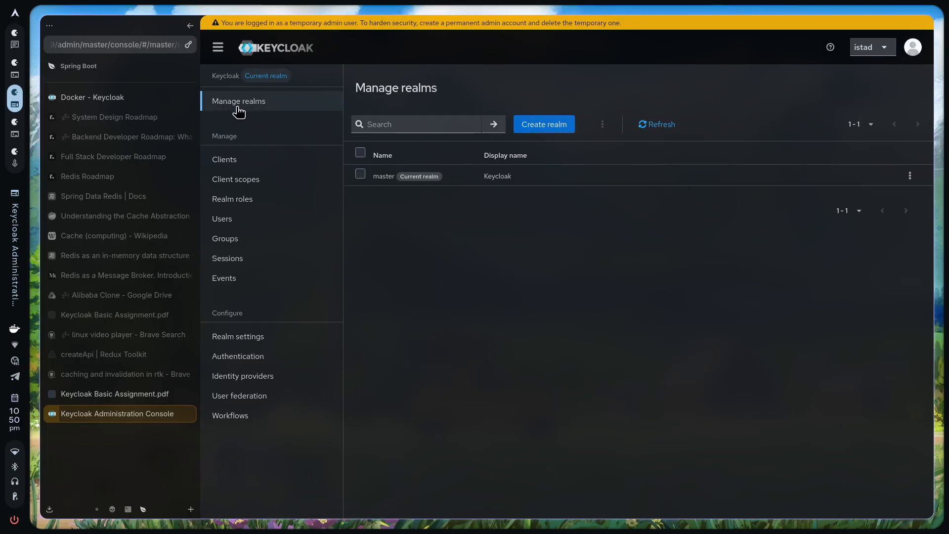
{"action": "triple_click", "coordinate": [377, 178]}
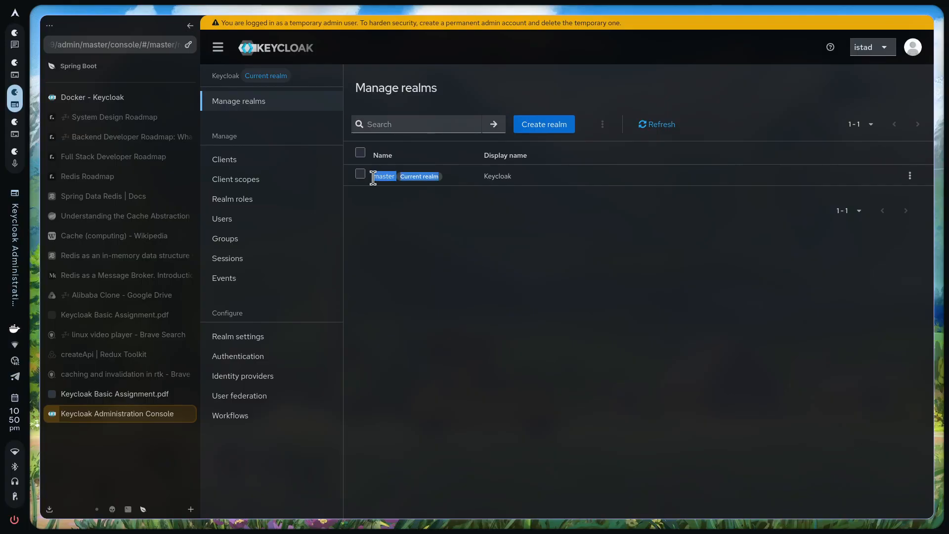
{"action": "left_click_drag", "start_coordinate": [373, 178], "coordinate": [529, 182]}
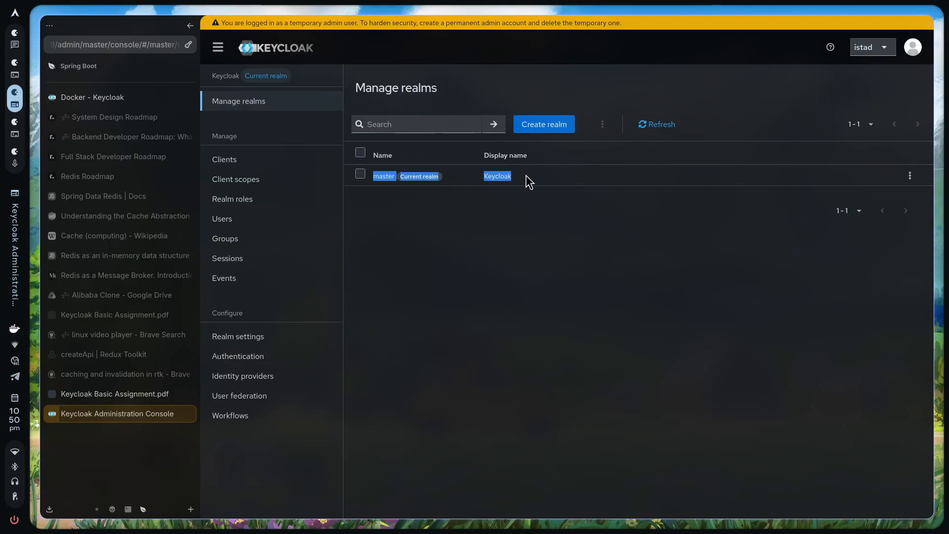
{"action": "left_click", "coordinate": [529, 182]}
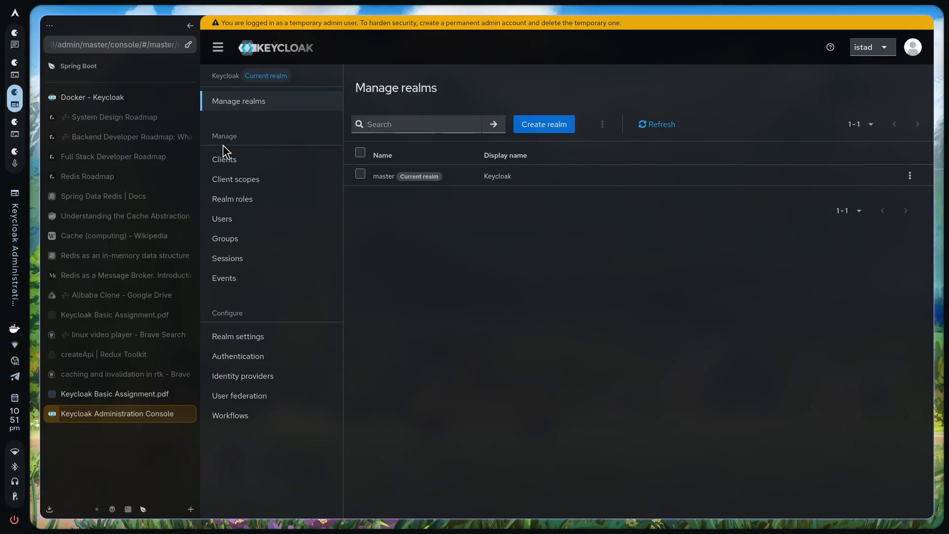
{"action": "left_click", "coordinate": [127, 394]}
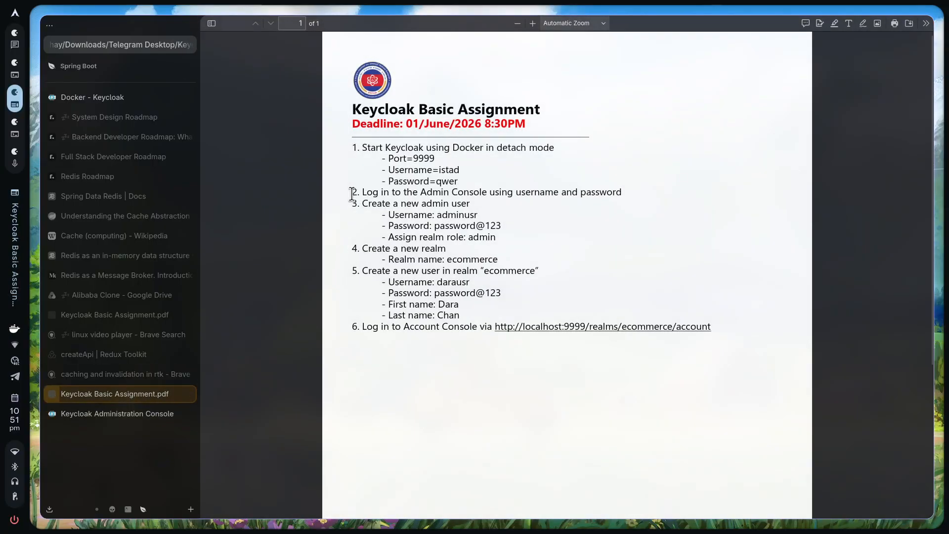
{"action": "left_click_drag", "start_coordinate": [349, 193], "coordinate": [628, 189]}
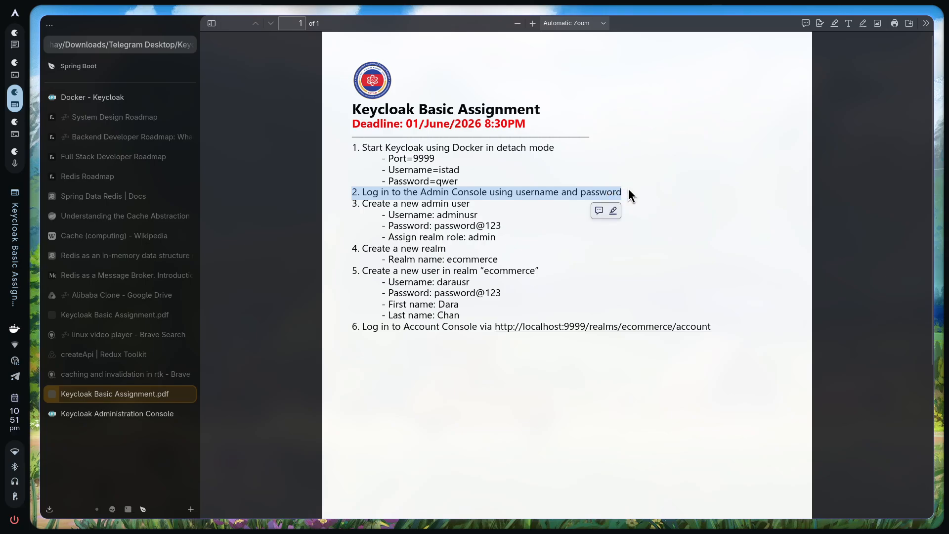
{"action": "left_click", "coordinate": [440, 188]}
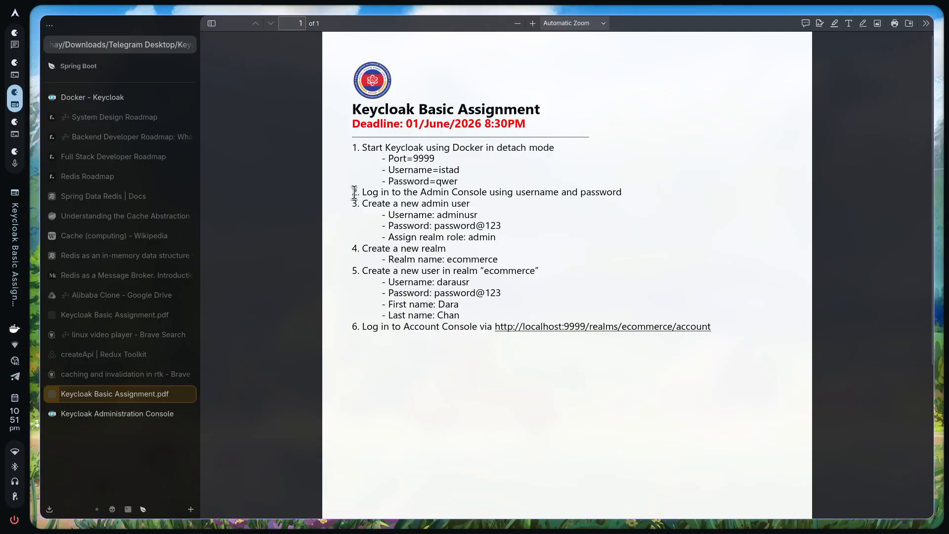
{"action": "left_click_drag", "start_coordinate": [354, 192], "coordinate": [621, 192]}
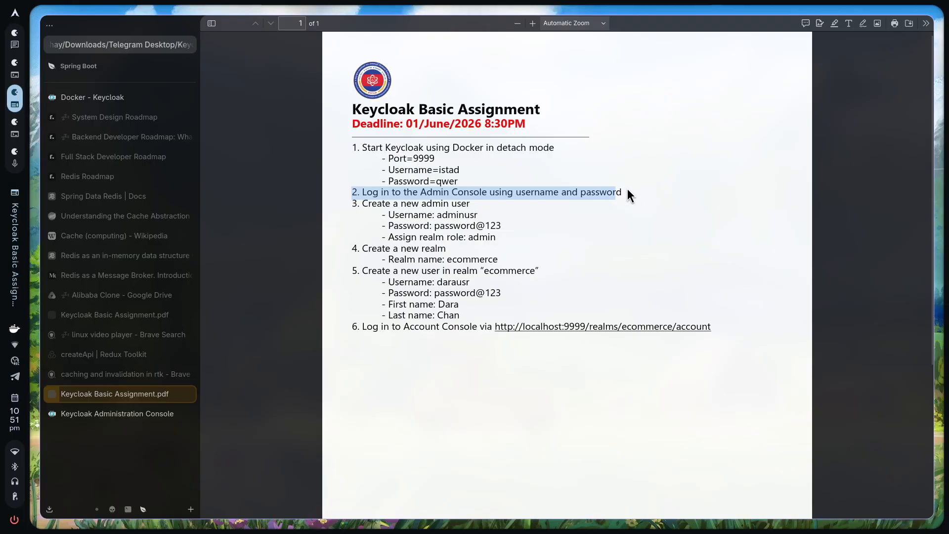
{"action": "left_click", "coordinate": [617, 186]}
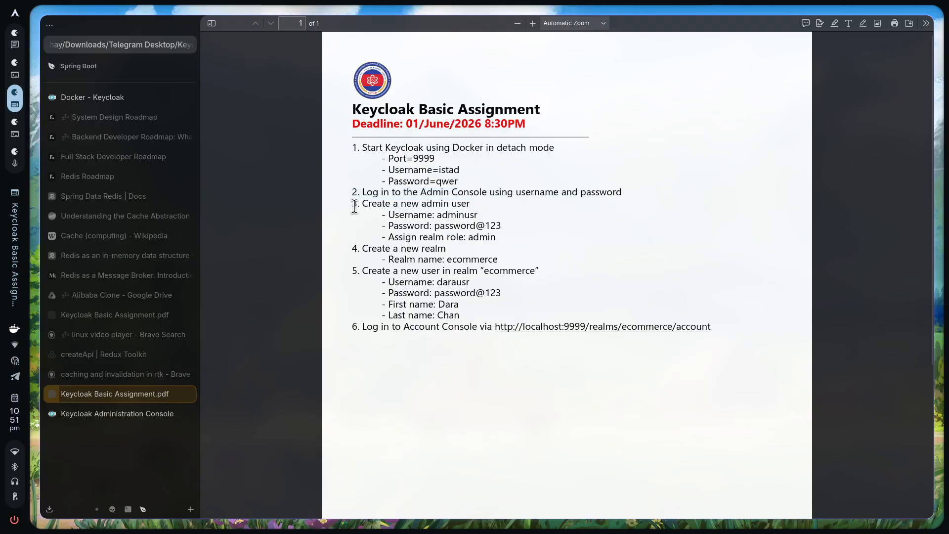
{"action": "left_click_drag", "start_coordinate": [352, 207], "coordinate": [496, 238]}
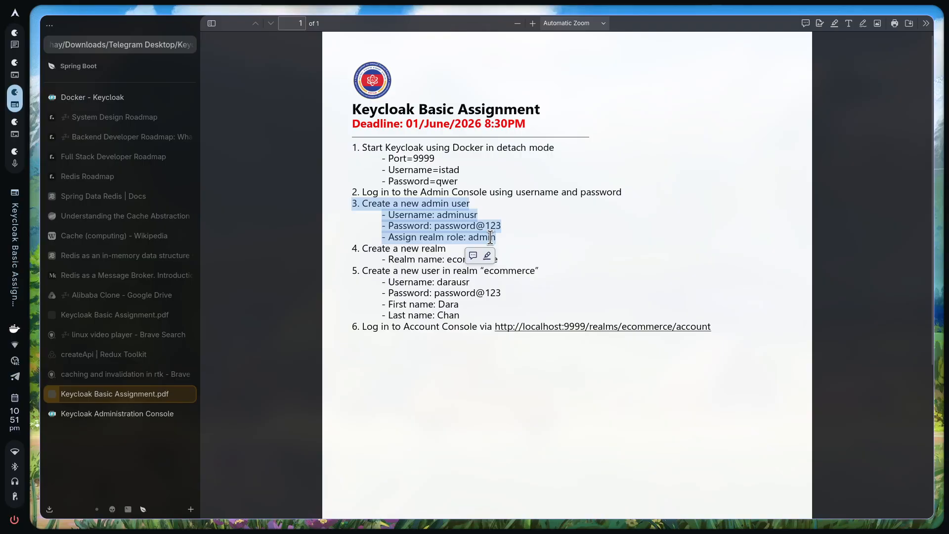
{"action": "left_click", "coordinate": [489, 236]}
{"action": "triple_click", "coordinate": [490, 237]}
{"action": "left_click", "coordinate": [489, 238]}
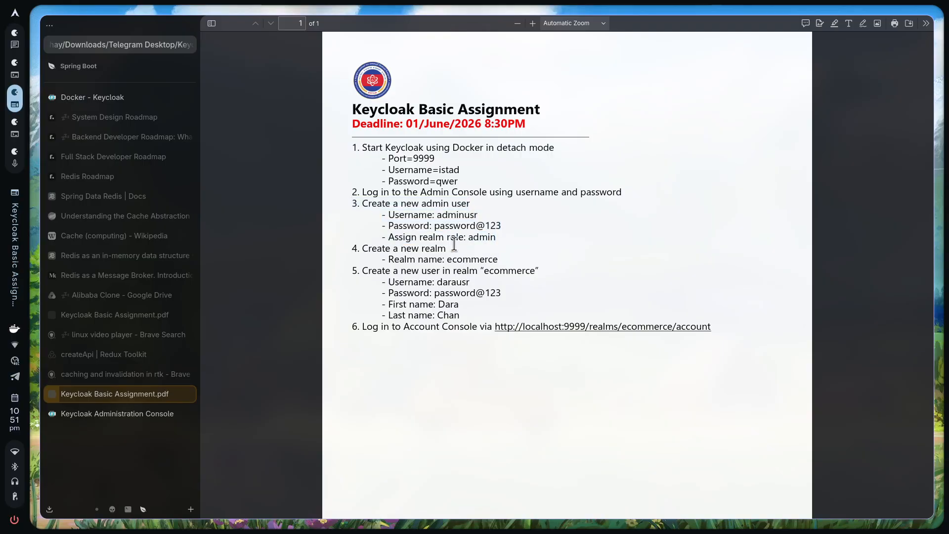
Open the Create user form and copy the new admin username from the assignment PDF
{"action": "left_click", "coordinate": [116, 413]}
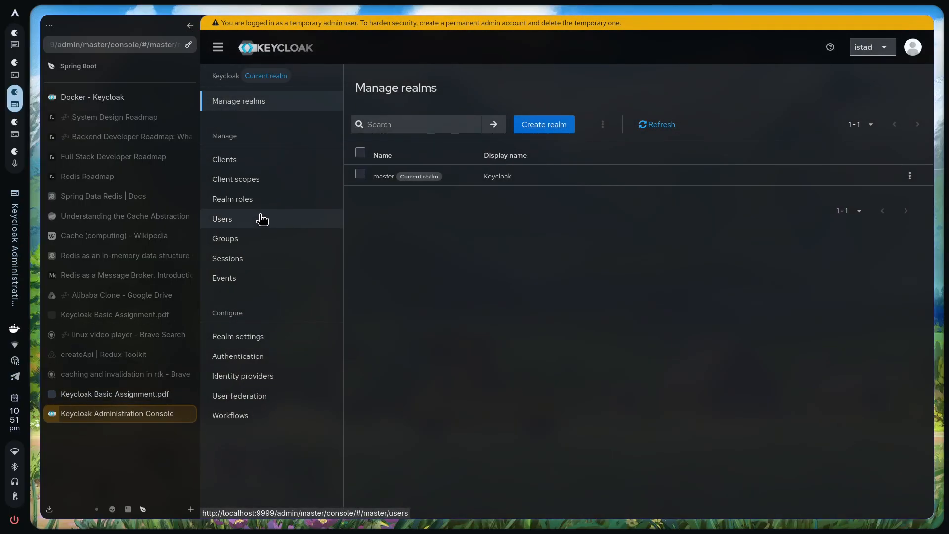
{"action": "left_click", "coordinate": [258, 238]}
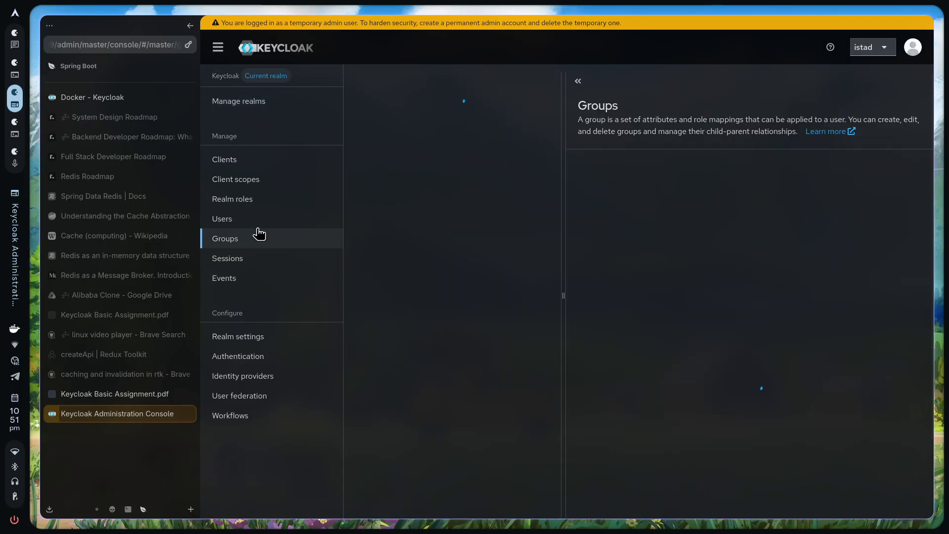
{"action": "left_click", "coordinate": [263, 227]}
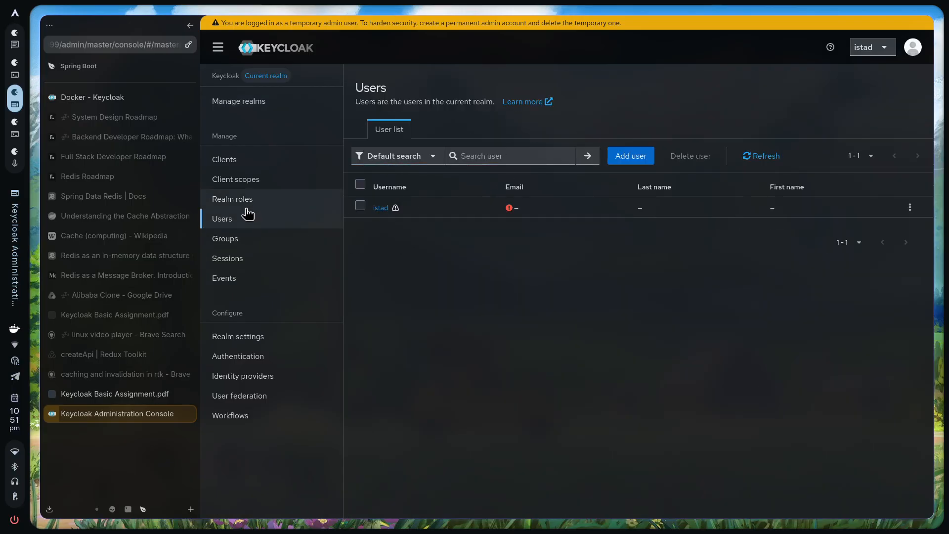
{"action": "left_click", "coordinate": [630, 161]}
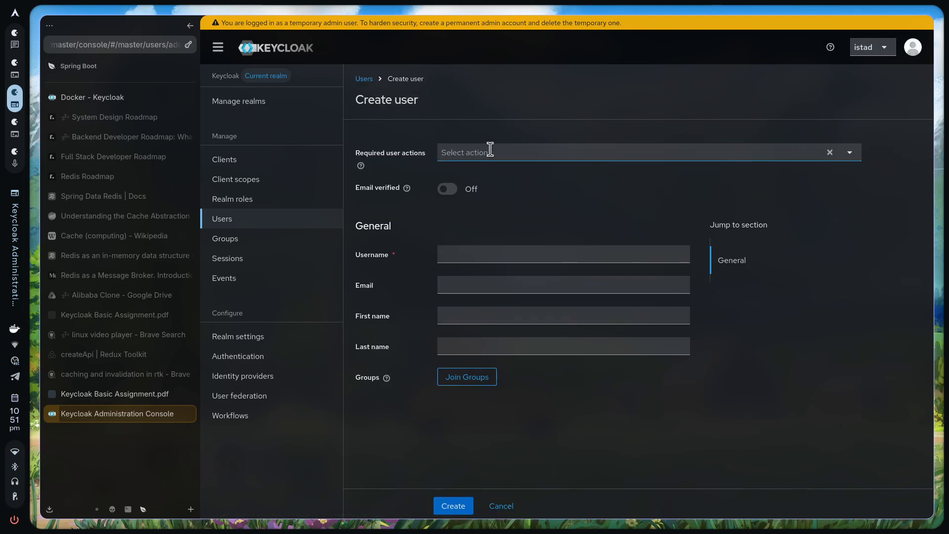
{"action": "left_click", "coordinate": [122, 396]}
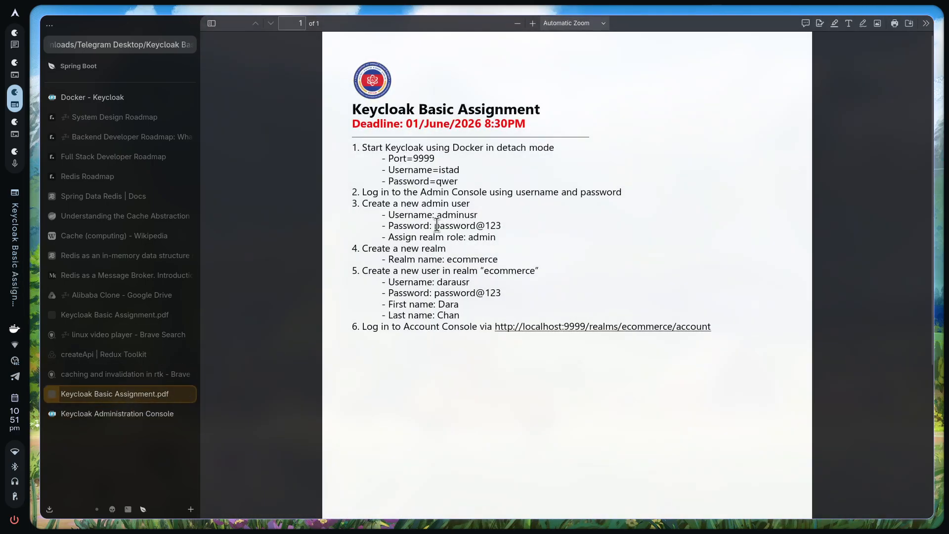
{"action": "double_click", "coordinate": [446, 214]}
{"action": "key", "text": "ctrl+c"}
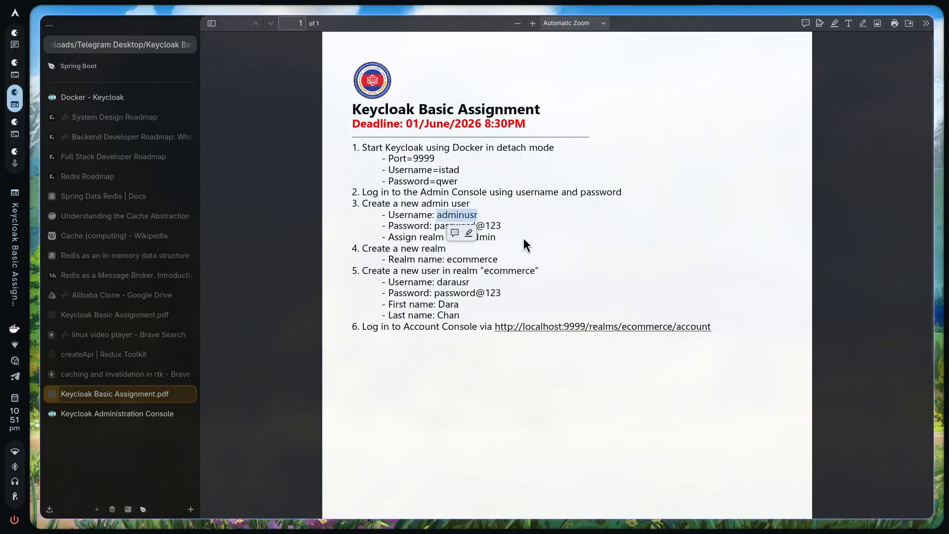
{"action": "left_click", "coordinate": [105, 414]}
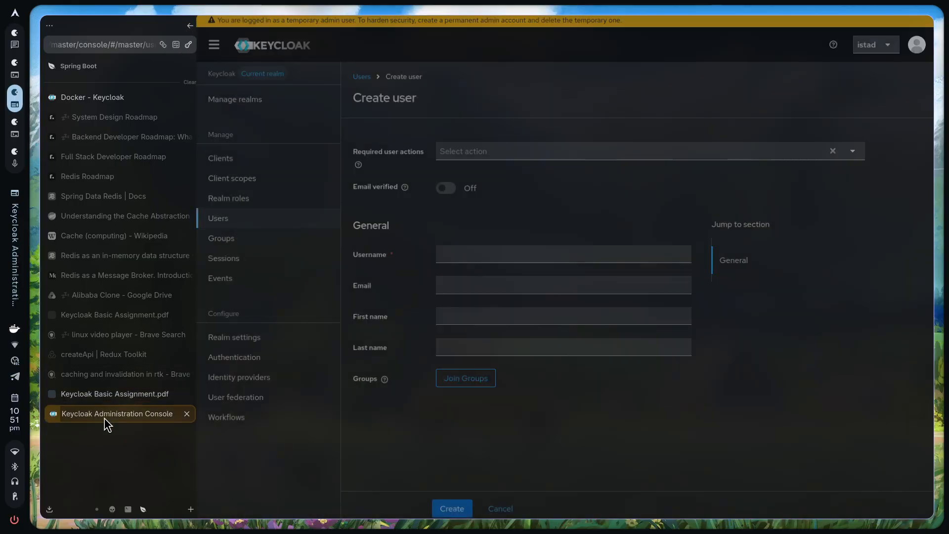
Paste the username, fill in e-mail and first name, turn Email verified on, and create the user
{"action": "left_click", "coordinate": [475, 254]}
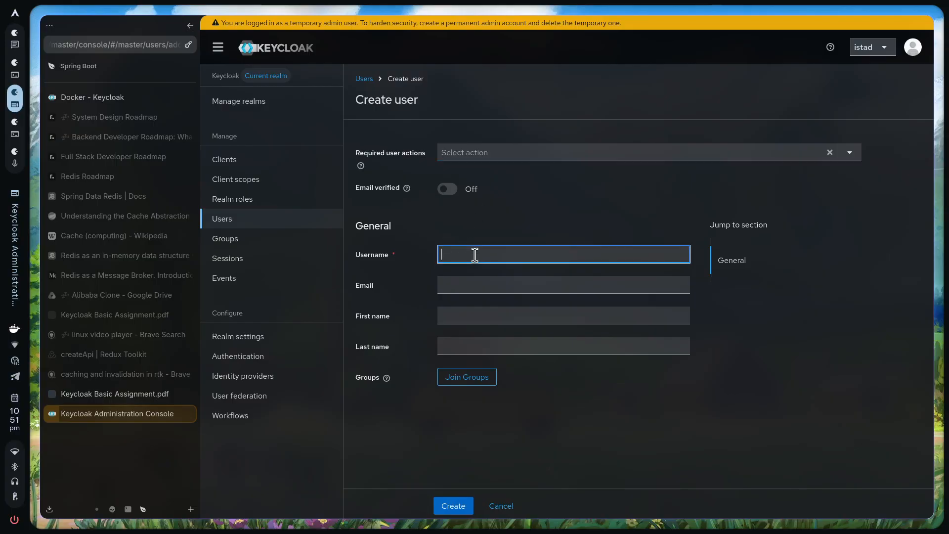
{"action": "key", "text": "ctrl+v"}
{"action": "left_click", "coordinate": [508, 282]}
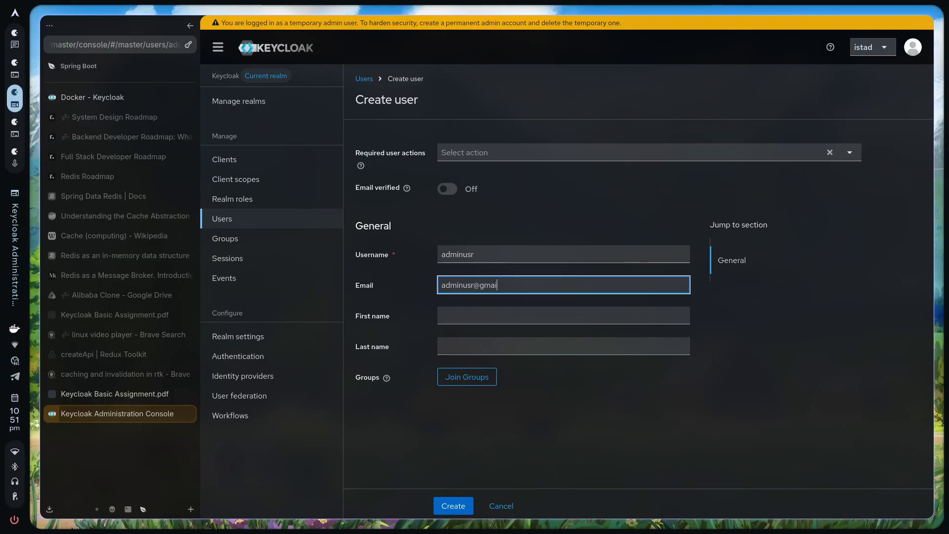
{"action": "key", "text": "Tab"}
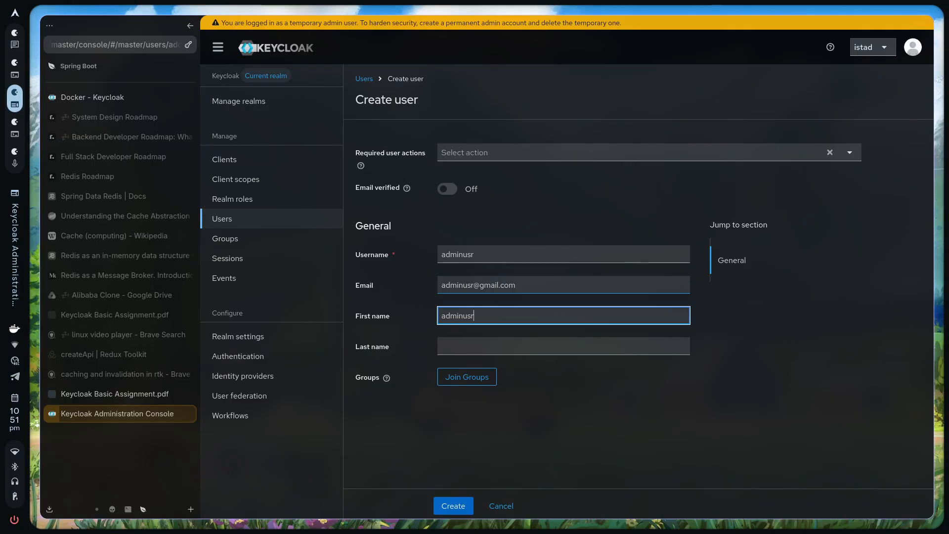
{"action": "key", "text": "Tab"}
{"action": "key", "text": "Tab"}
{"action": "key", "text": "Tab"}
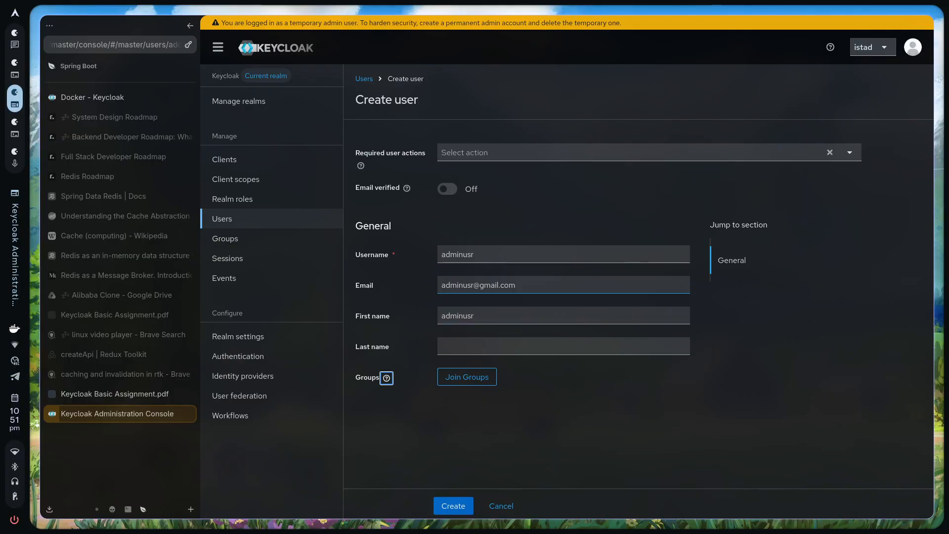
{"action": "left_click", "coordinate": [448, 189]}
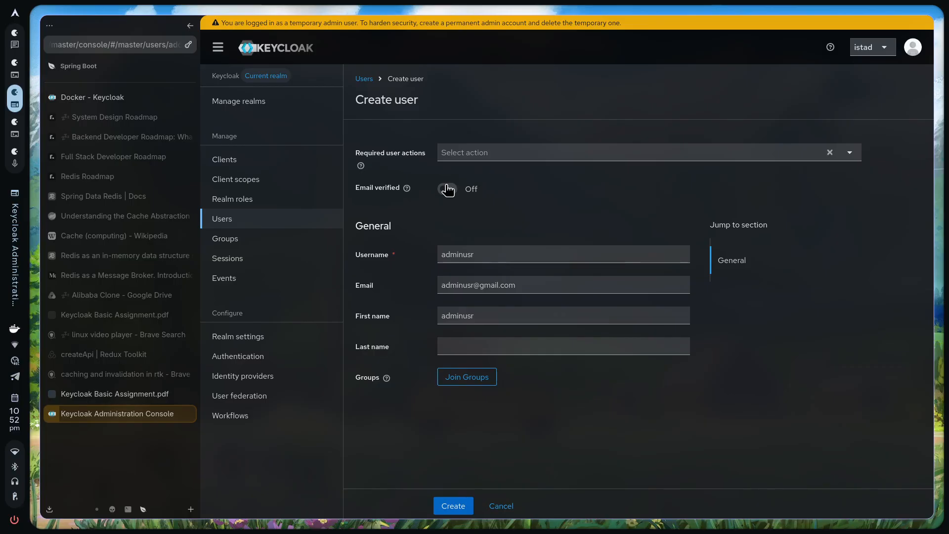
{"action": "left_click", "coordinate": [461, 505]}
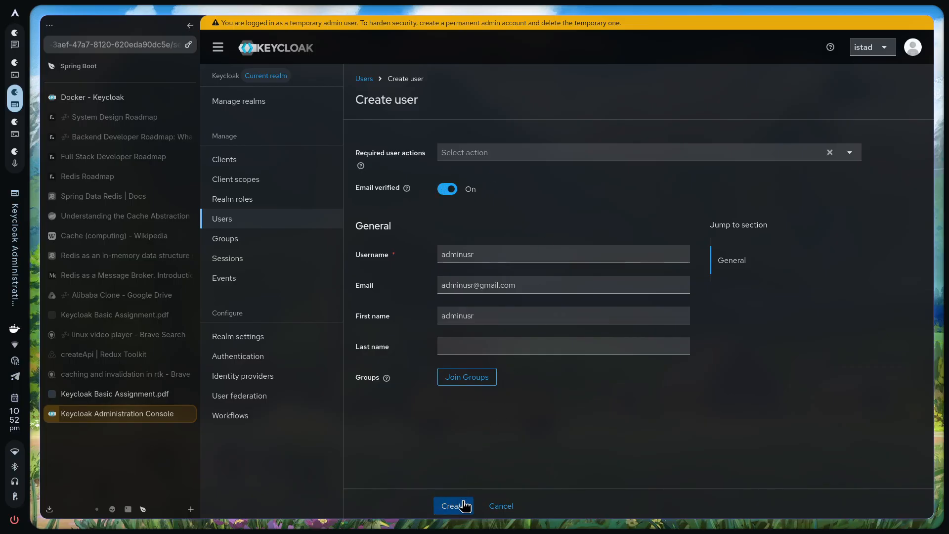
Open Credentials > Set password and copy the required password from the assignment PDF
{"action": "left_click", "coordinate": [429, 133]}
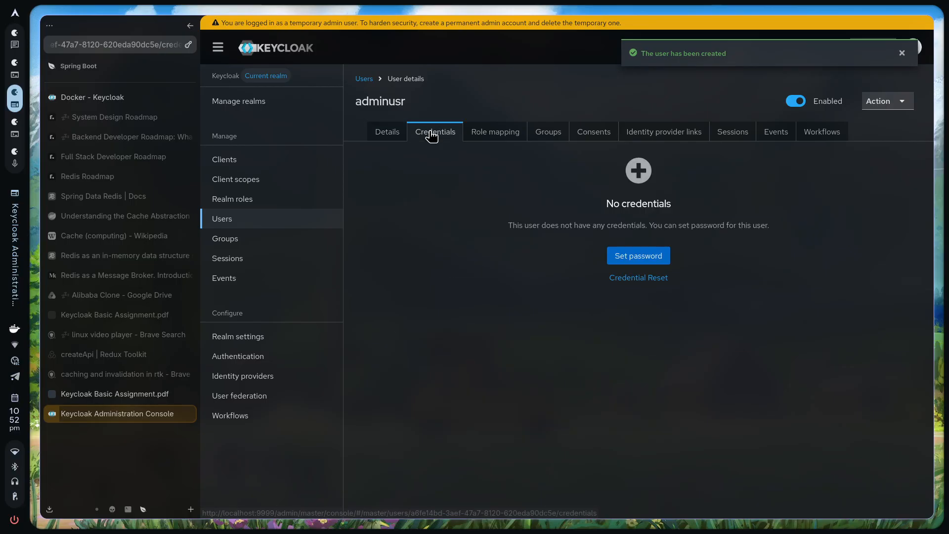
{"action": "left_click", "coordinate": [644, 258]}
{"action": "left_click", "coordinate": [582, 232]}
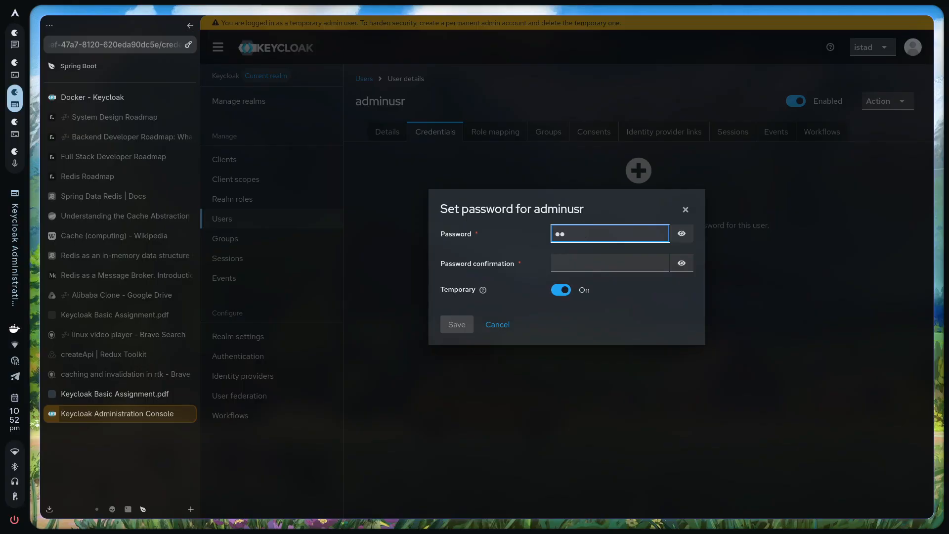
{"action": "key", "text": "ctrl+shift+Tab"}
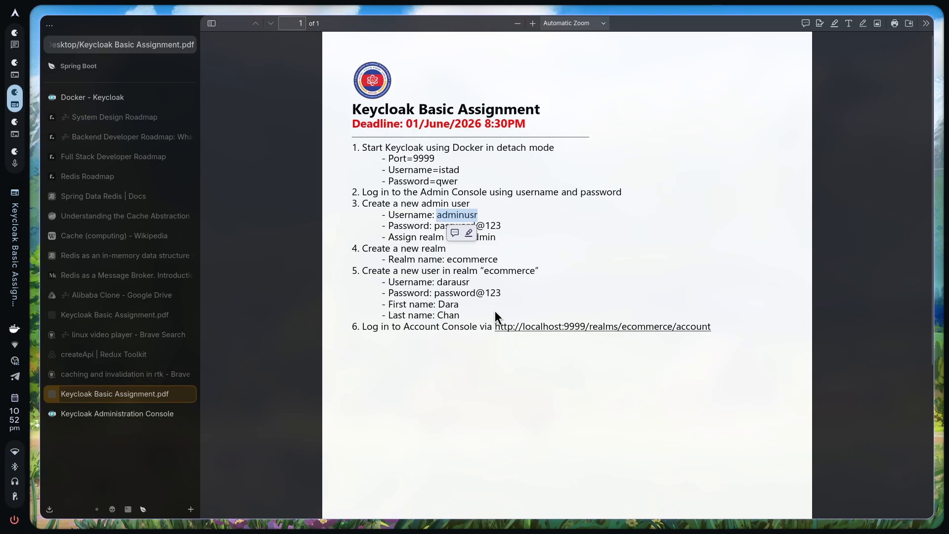
{"action": "left_click", "coordinate": [500, 224]}
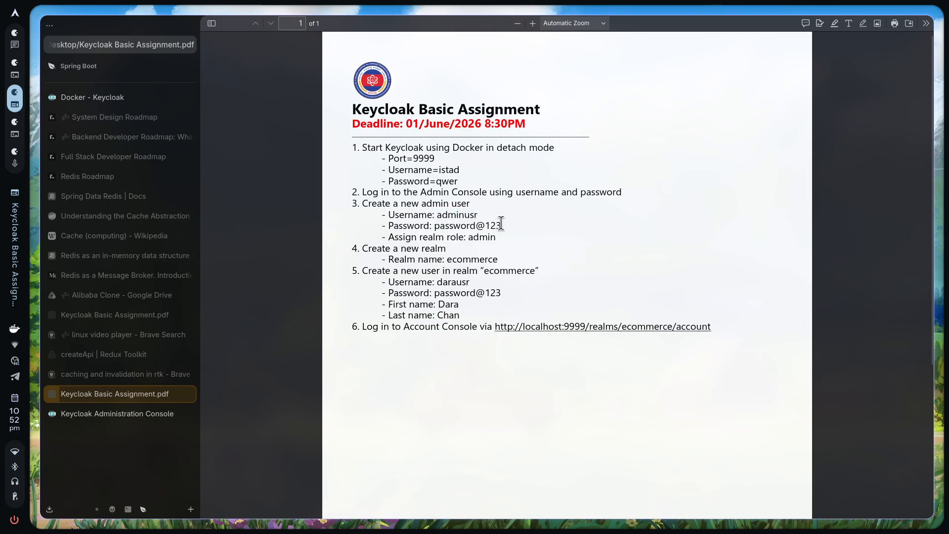
{"action": "left_click_drag", "start_coordinate": [500, 223], "coordinate": [436, 223]}
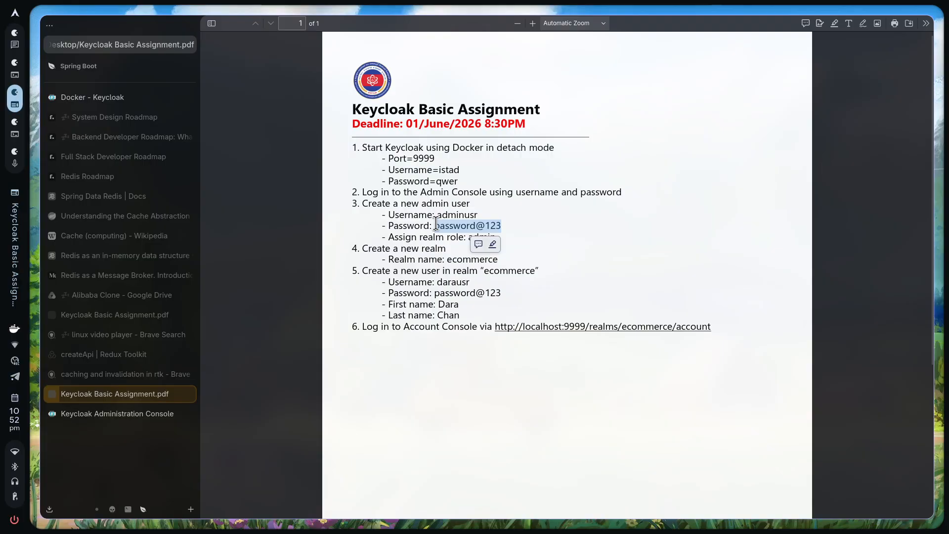
{"action": "key", "text": "ctrl+Tab"}
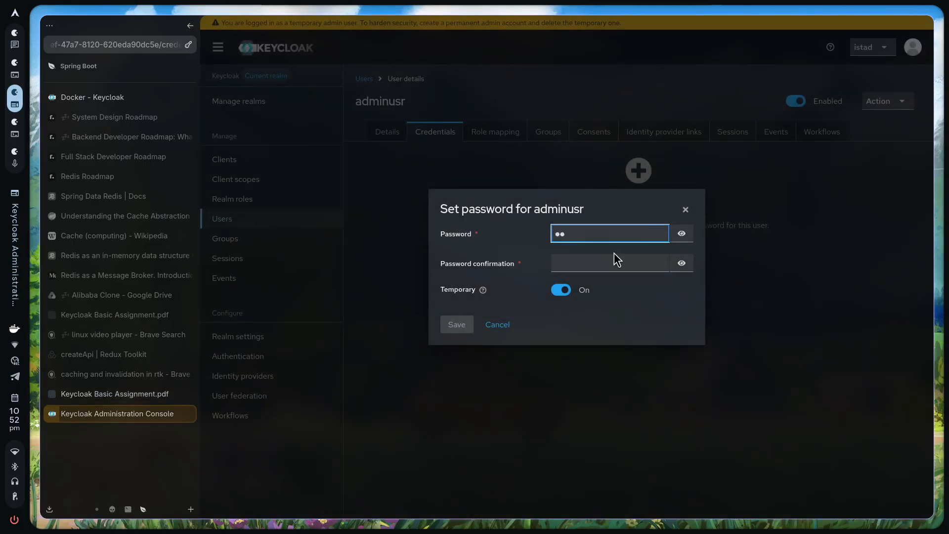
Enter the password in both fields, turn Temporary off, and save it
{"action": "key", "text": "BackSpace"}
{"action": "key", "text": "BackSpace"}
{"action": "key", "text": "ctrl+v"}
{"action": "key", "text": "Tab"}
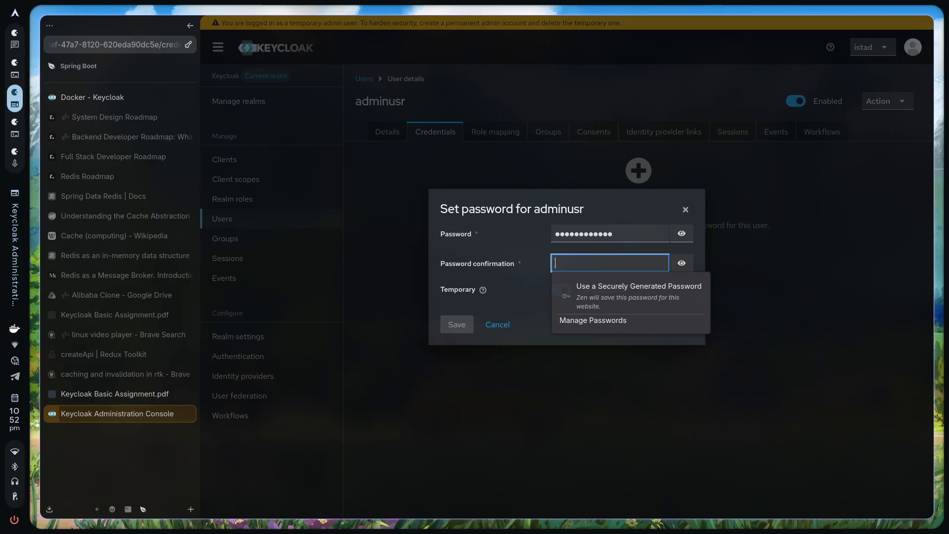
{"action": "key", "text": "ctrl+v"}
{"action": "left_click", "coordinate": [562, 292]}
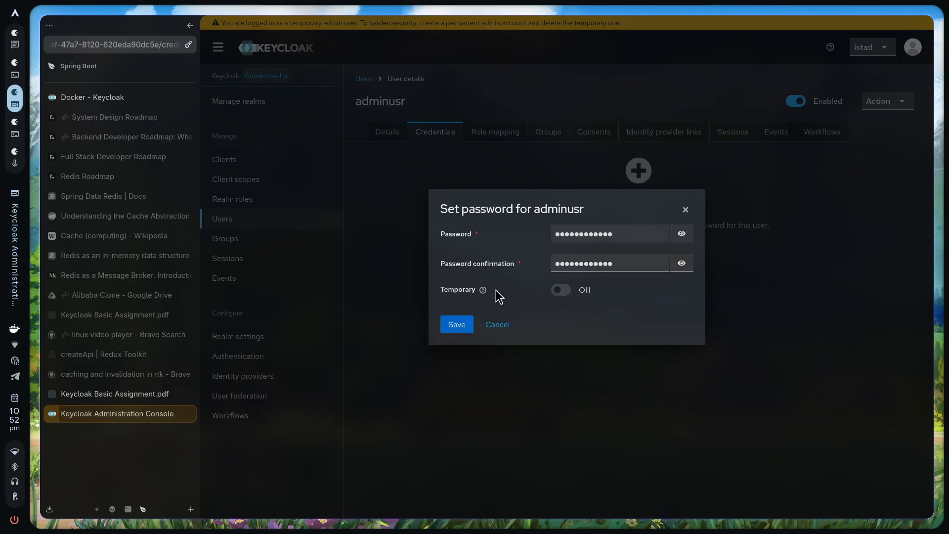
{"action": "left_click", "coordinate": [473, 327]}
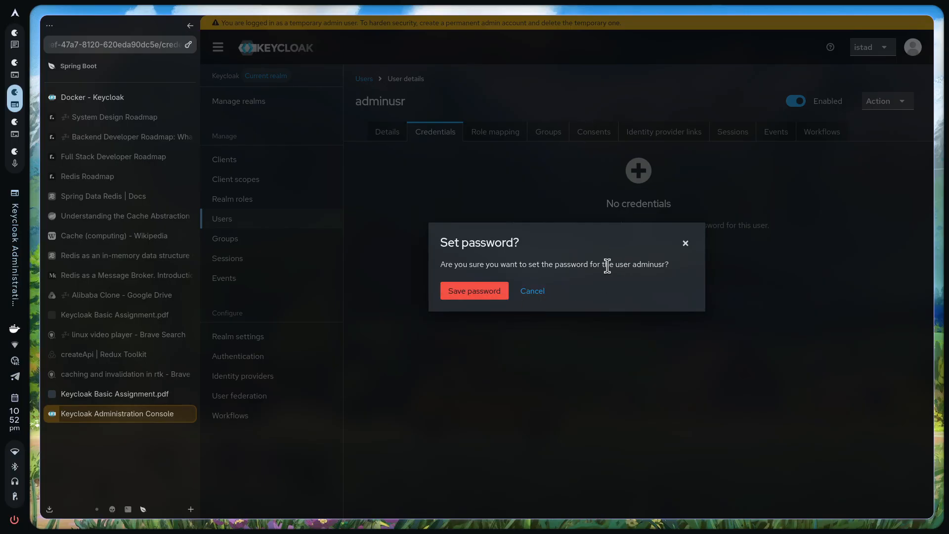
{"action": "left_click", "coordinate": [494, 292]}
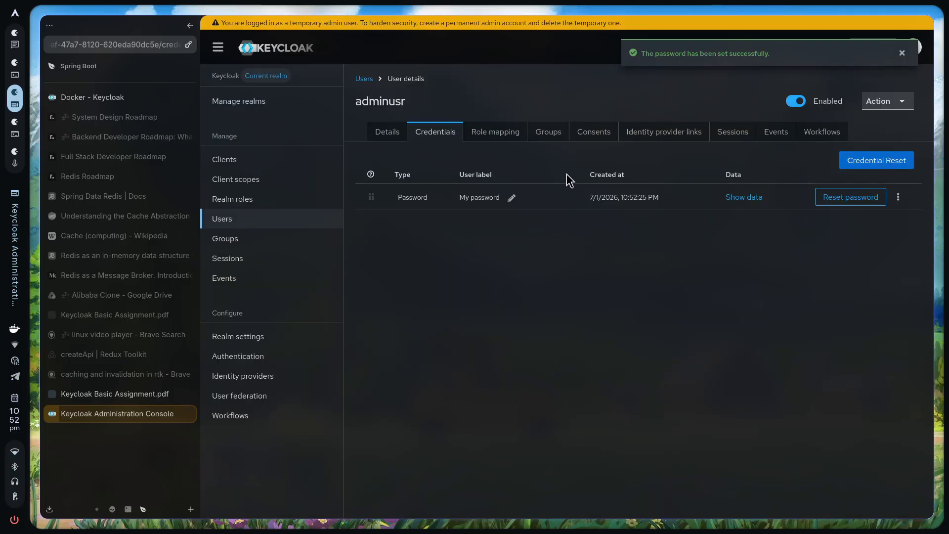
{"action": "left_click", "coordinate": [397, 133]}
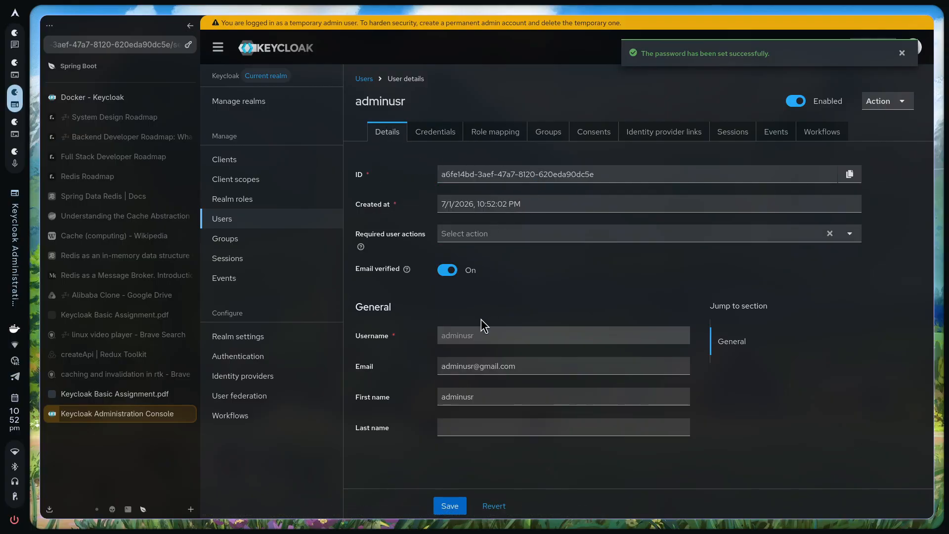
Assign the admin, create-realm, offline_access and uma_authorization realm roles via Role mapping
{"action": "double_click", "coordinate": [464, 336]}
{"action": "left_click", "coordinate": [512, 132]}
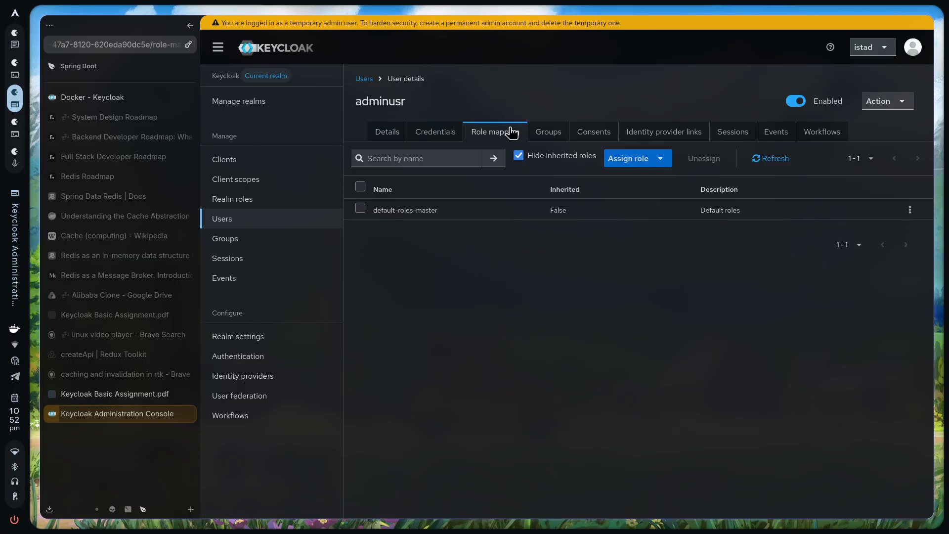
{"action": "left_click", "coordinate": [648, 164]}
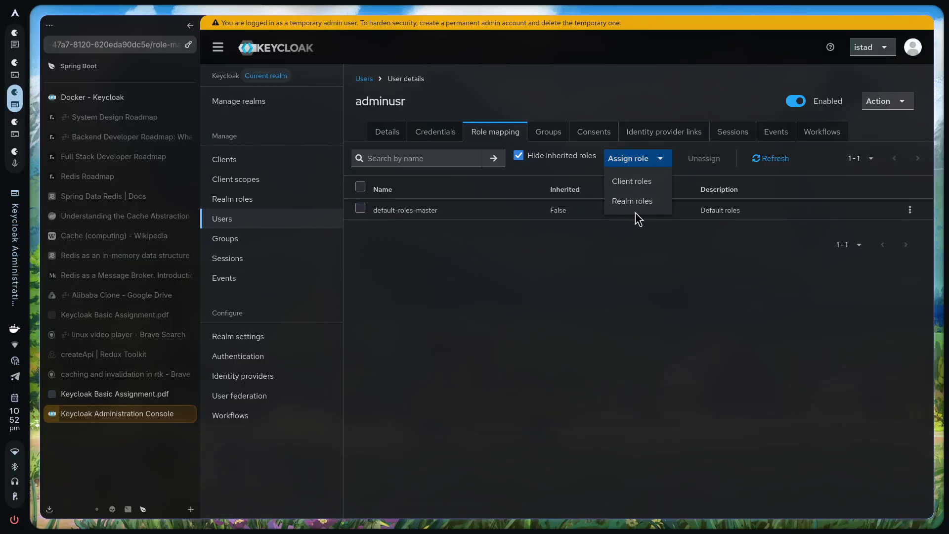
{"action": "left_click", "coordinate": [635, 204]}
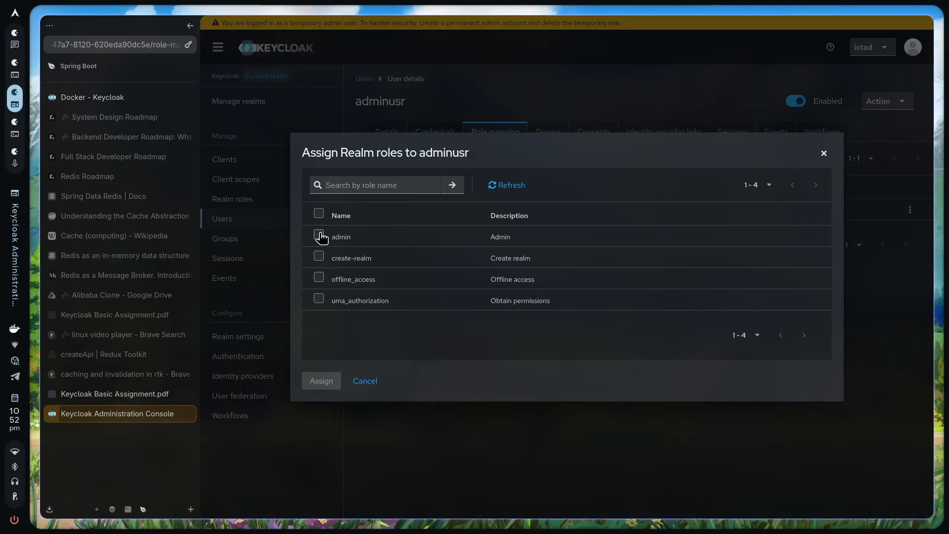
{"action": "left_click", "coordinate": [325, 237]}
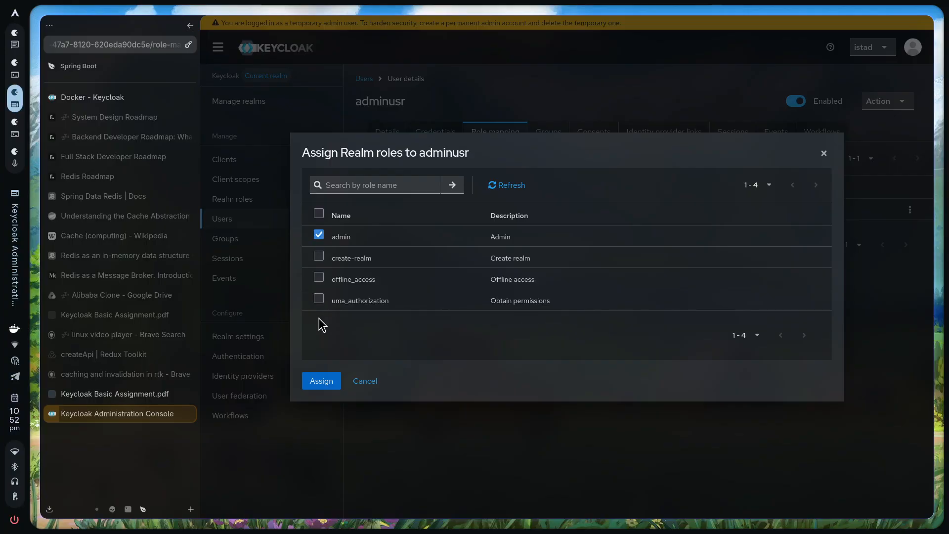
{"action": "left_click", "coordinate": [319, 213]}
{"action": "left_click_drag", "start_coordinate": [568, 303], "coordinate": [336, 245]}
{"action": "left_click", "coordinate": [333, 239]}
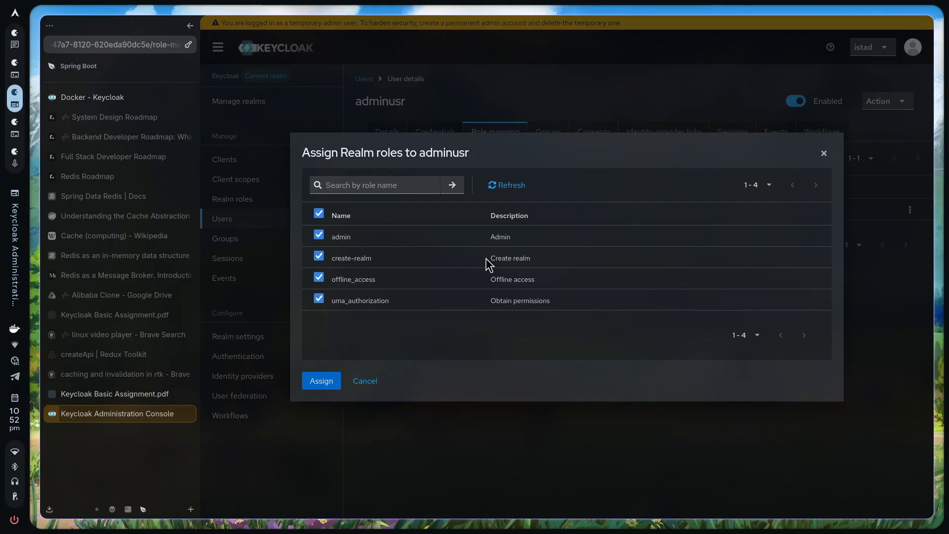
{"action": "left_click", "coordinate": [320, 386]}
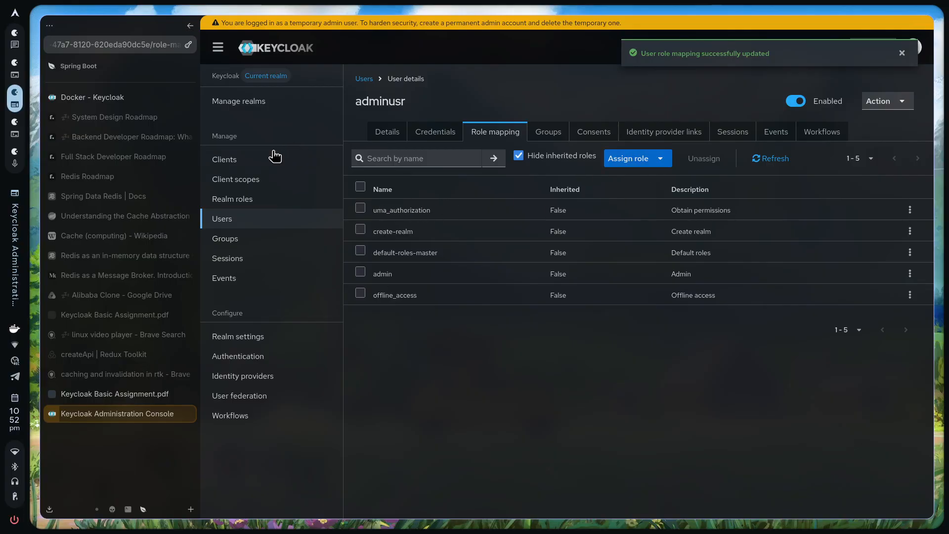
Check the new user in the Users list, then sign out of the temporary admin
{"action": "left_click", "coordinate": [257, 218]}
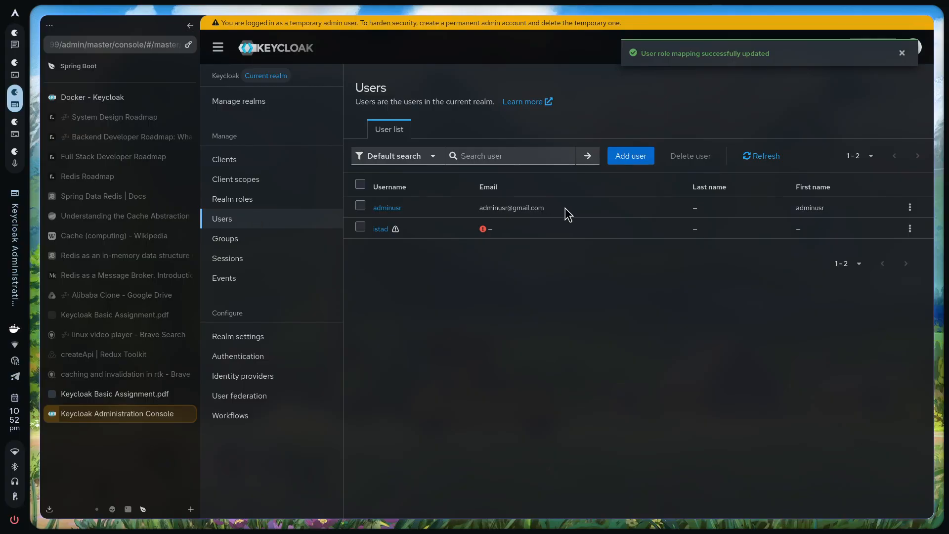
{"action": "left_click_drag", "start_coordinate": [547, 211], "coordinate": [367, 212]}
{"action": "left_click", "coordinate": [613, 191]}
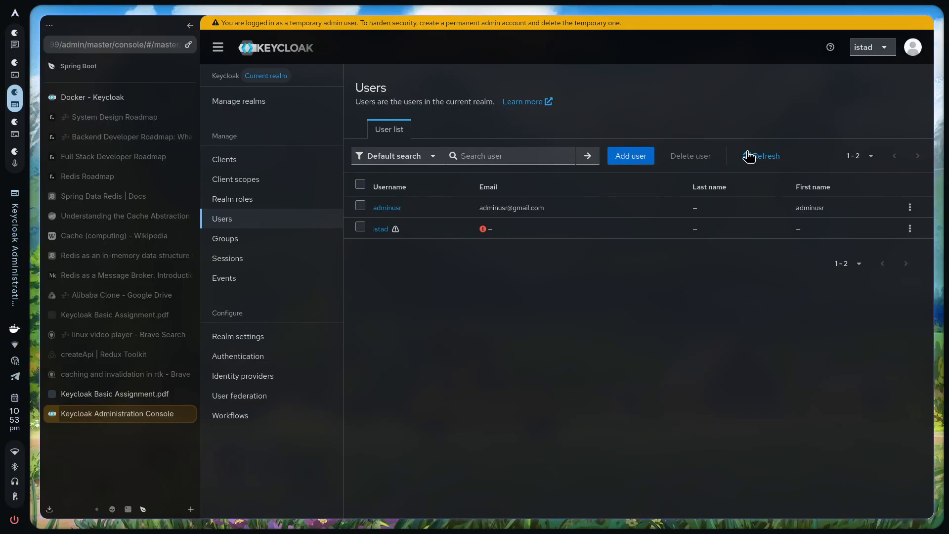
{"action": "left_click", "coordinate": [863, 51]}
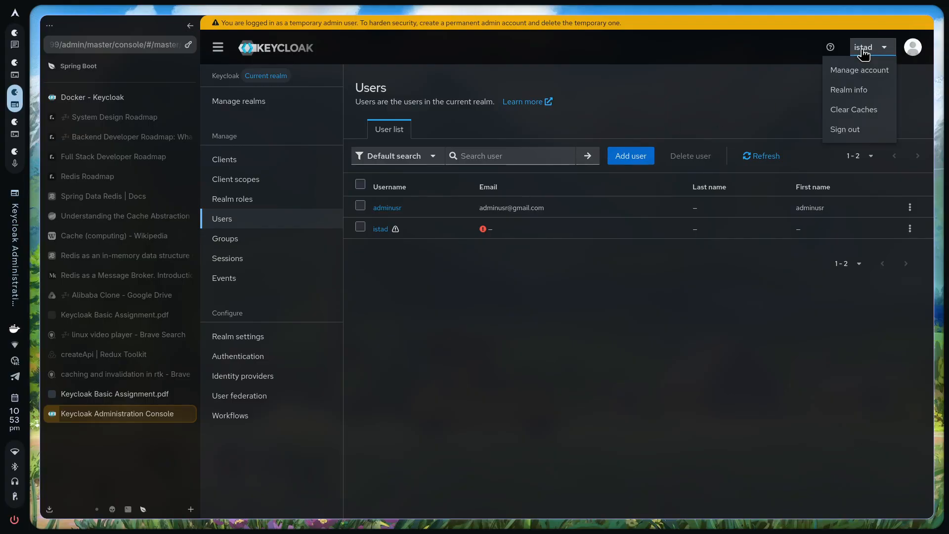
{"action": "left_click", "coordinate": [850, 131]}
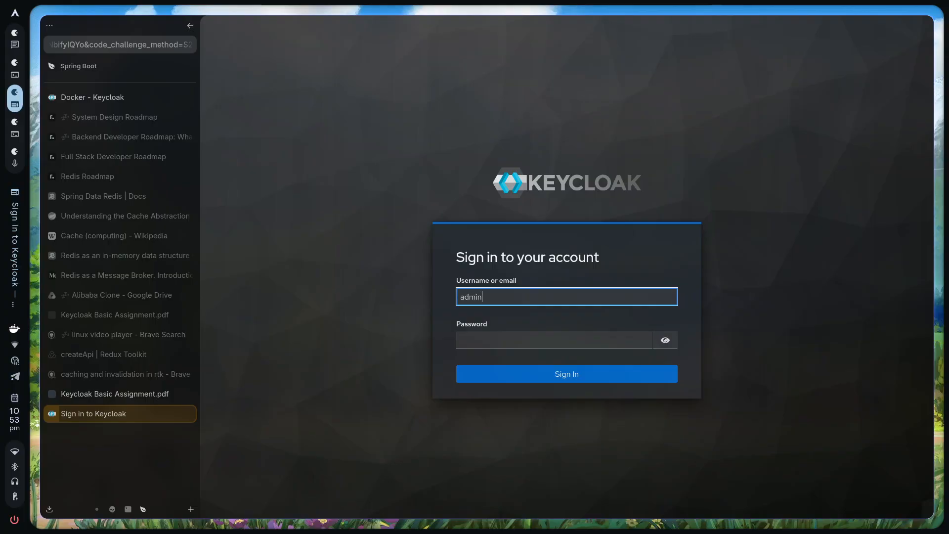
Sign in with the new admin's credentials and open the master realm's Users list
{"action": "key", "text": "Tab"}
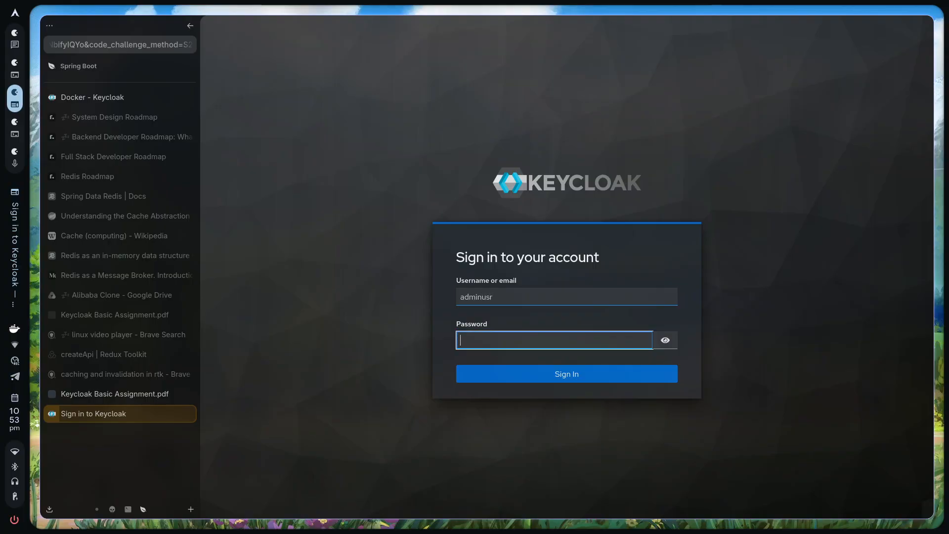
{"action": "key", "text": "ctrl+v"}
{"action": "left_click", "coordinate": [667, 341]}
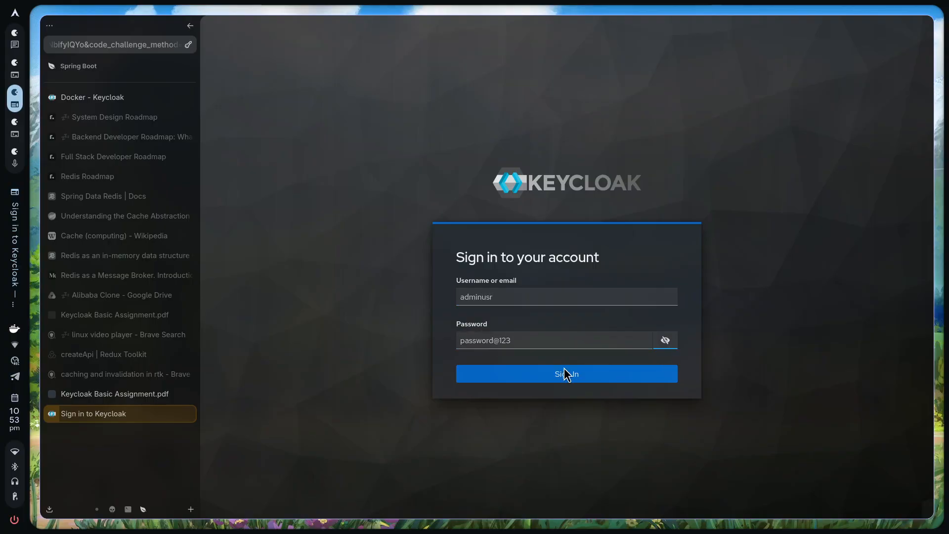
{"action": "left_click", "coordinate": [564, 377]}
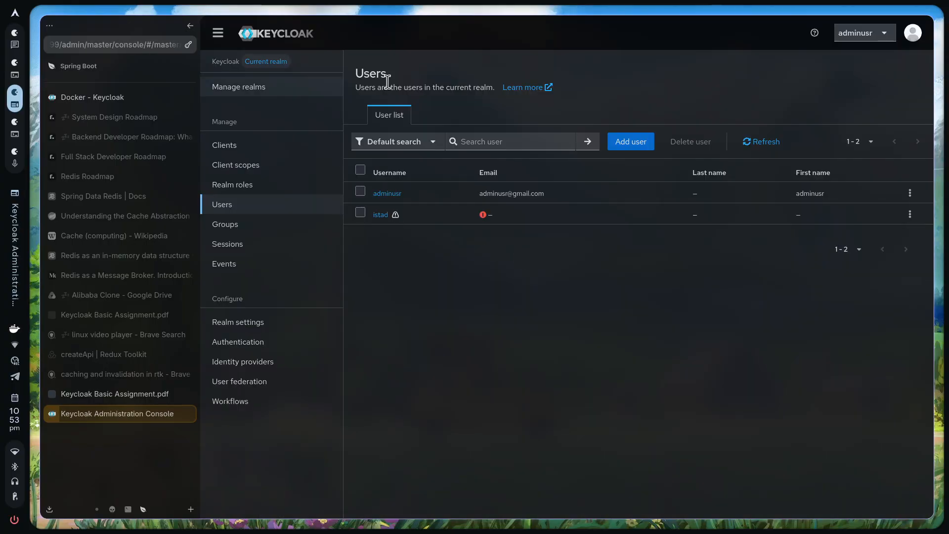
{"action": "left_click", "coordinate": [280, 84]}
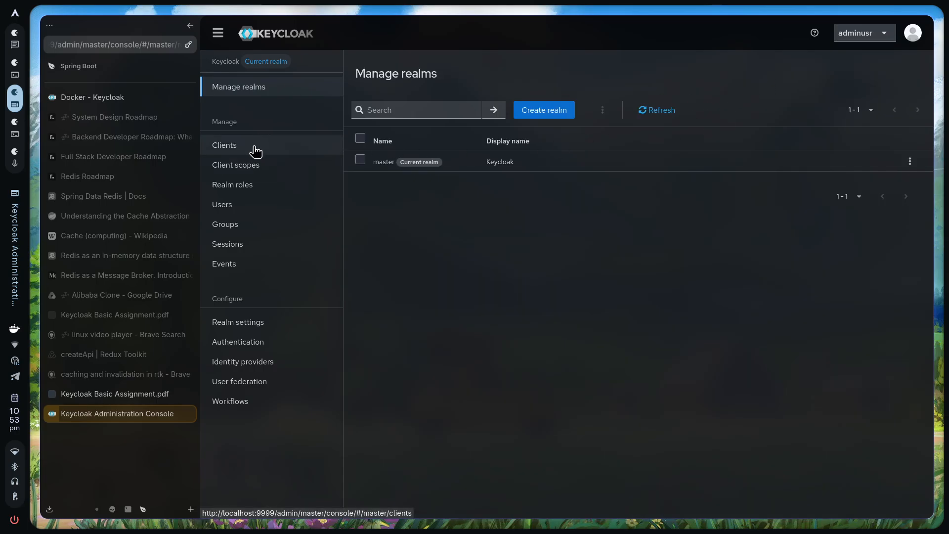
{"action": "left_click", "coordinate": [233, 216]}
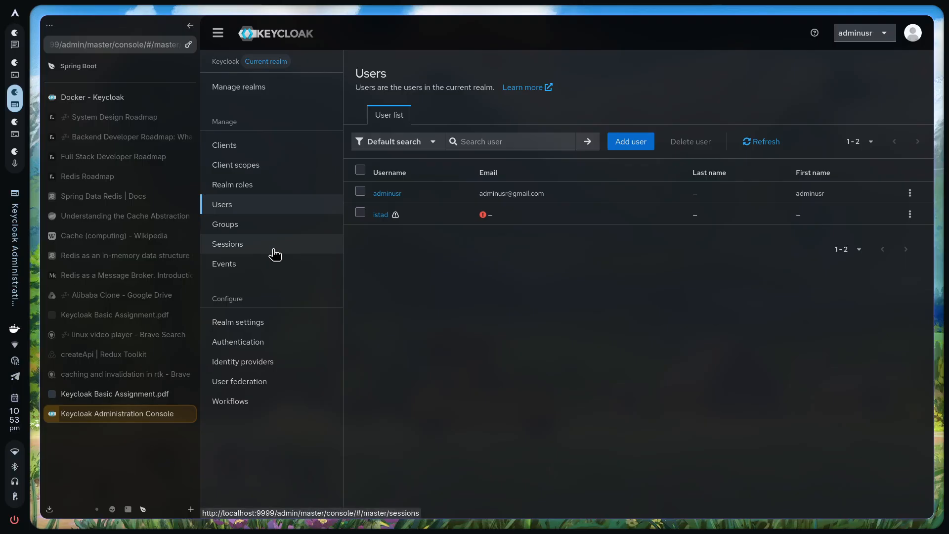
{"action": "left_click", "coordinate": [98, 394]}
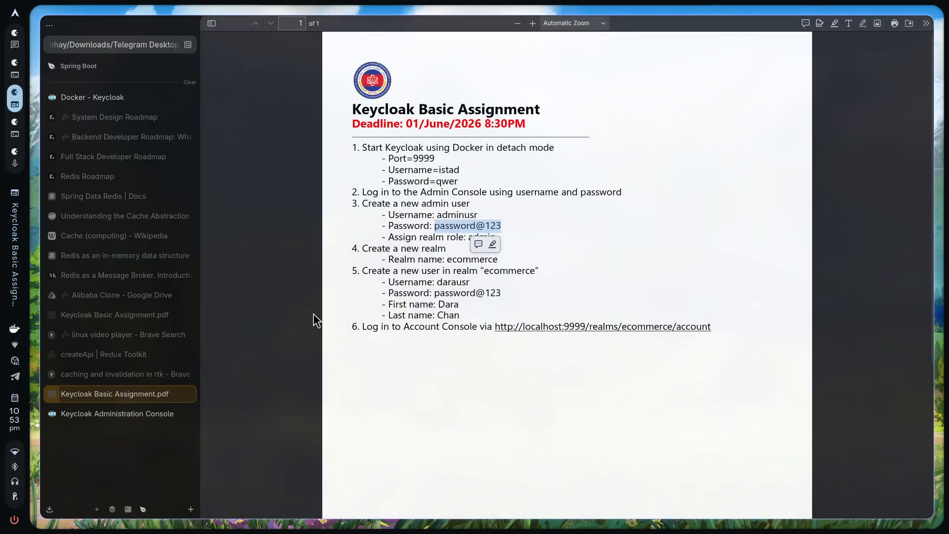
{"action": "left_click", "coordinate": [354, 251]}
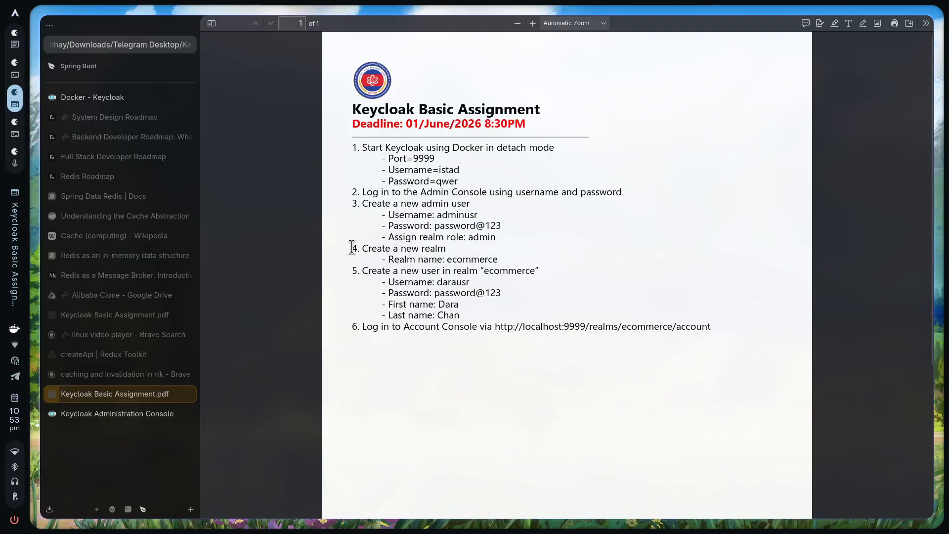
{"action": "left_click_drag", "start_coordinate": [352, 247], "coordinate": [477, 262]}
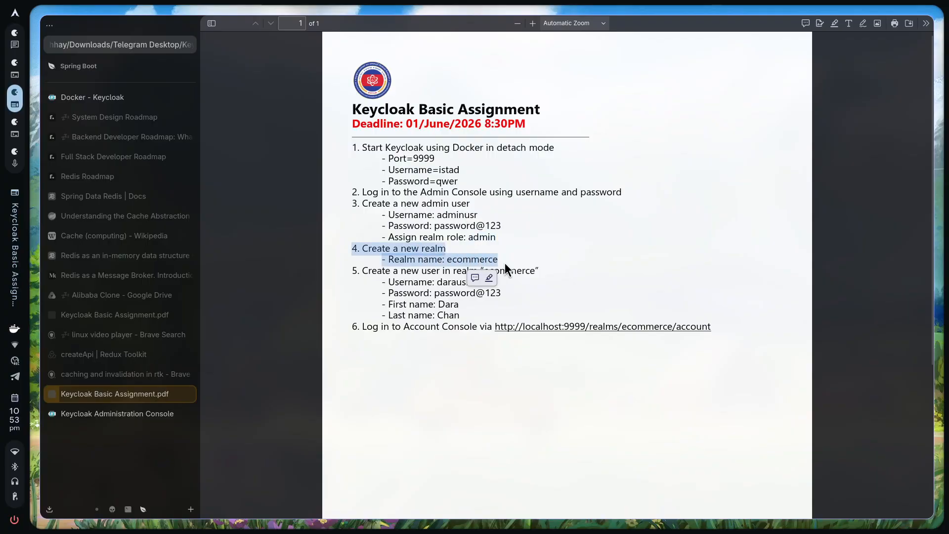
{"action": "double_click", "coordinate": [484, 260]}
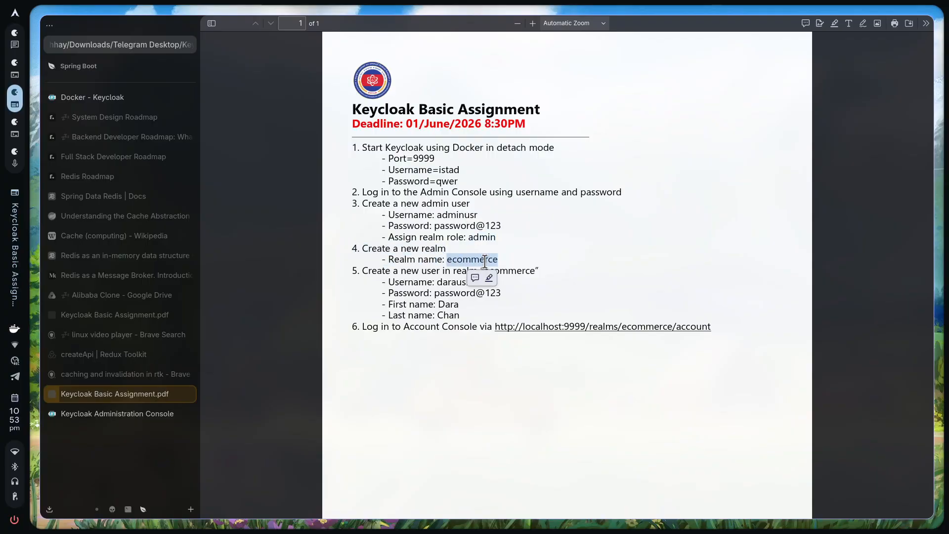
{"action": "left_click", "coordinate": [129, 414]}
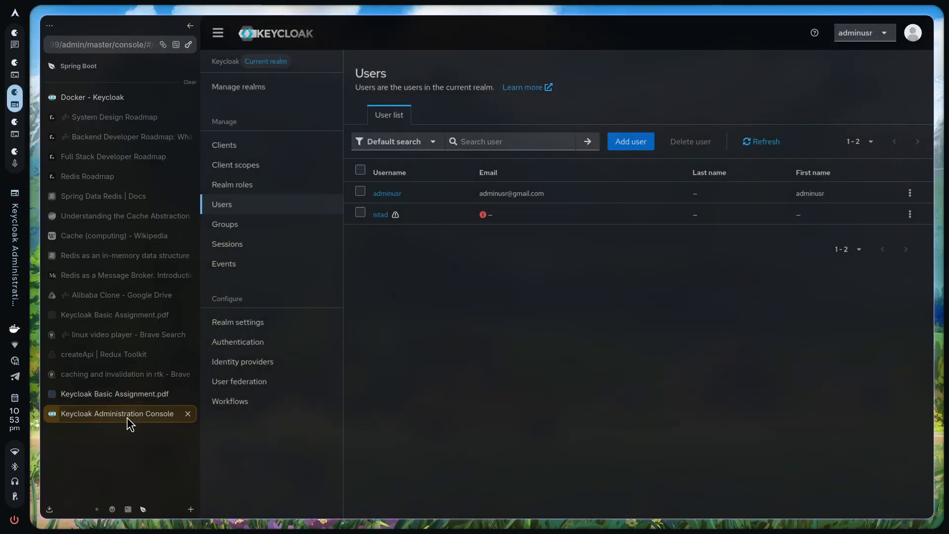
Create a realm with Realm name 'ecommerce' from Manage realms > Create realm
{"action": "left_click", "coordinate": [257, 87]}
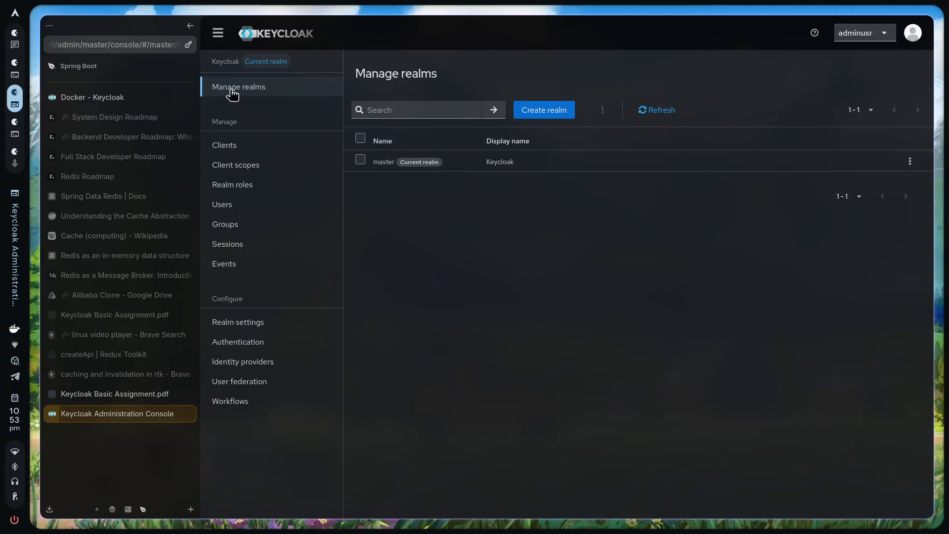
{"action": "left_click", "coordinate": [551, 115]}
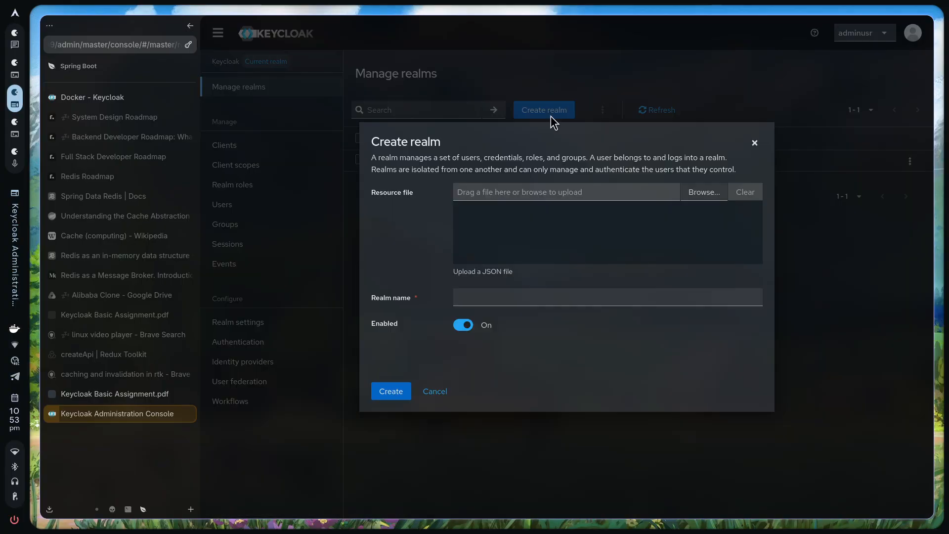
{"action": "left_click", "coordinate": [499, 299]}
{"action": "type", "text": "ecommerce"}
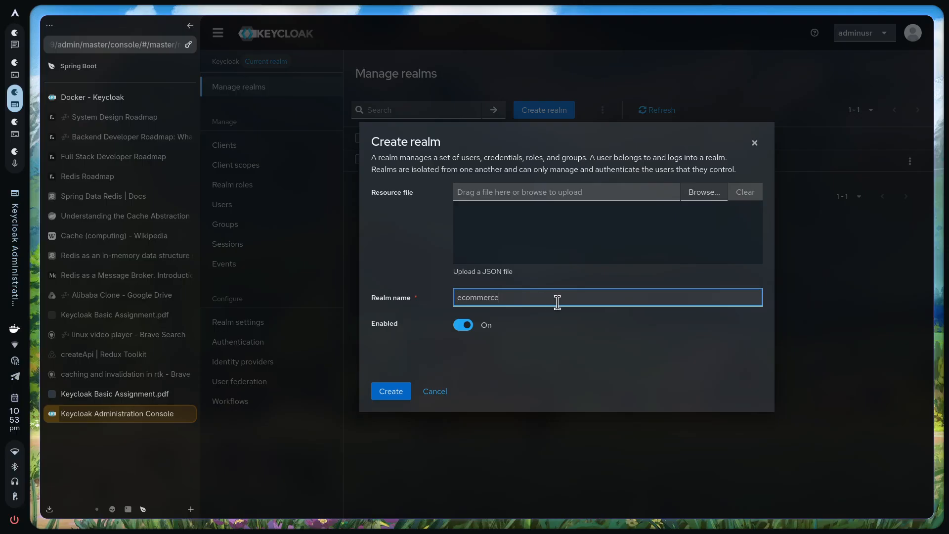
{"action": "left_click", "coordinate": [518, 371]}
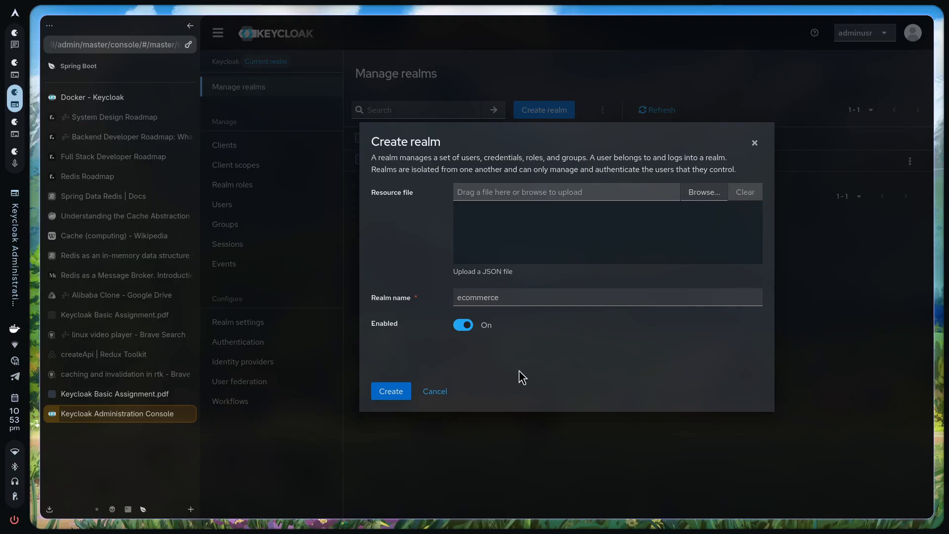
{"action": "left_click", "coordinate": [394, 393]}
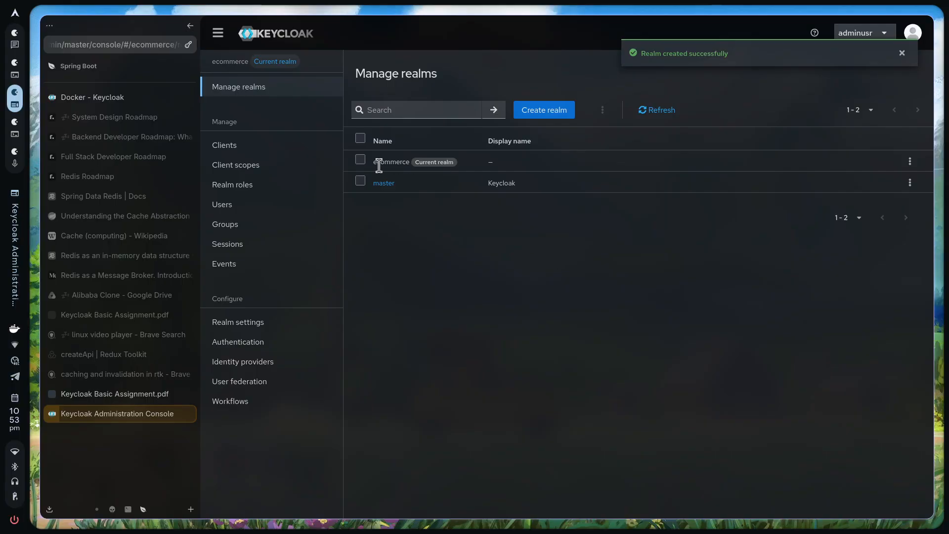
{"action": "double_click", "coordinate": [396, 162]}
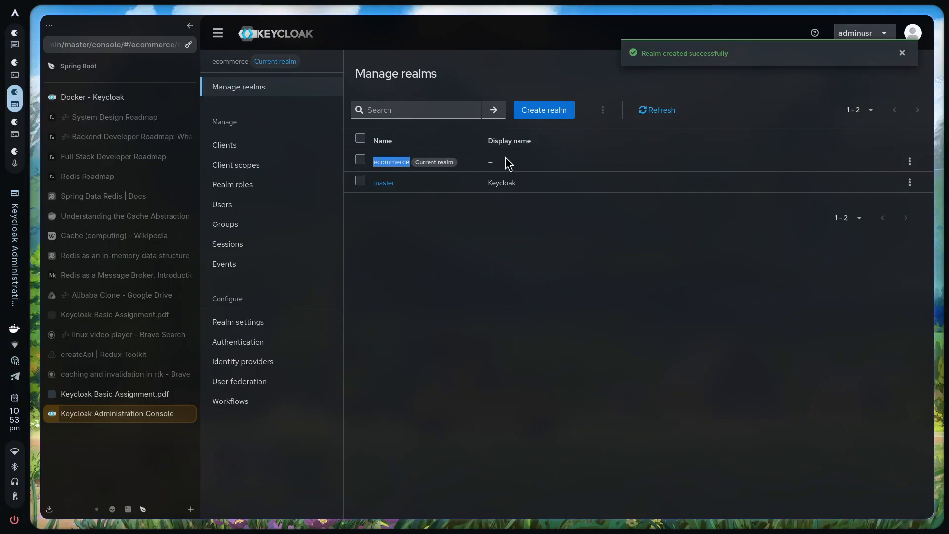
{"action": "left_click", "coordinate": [519, 164]}
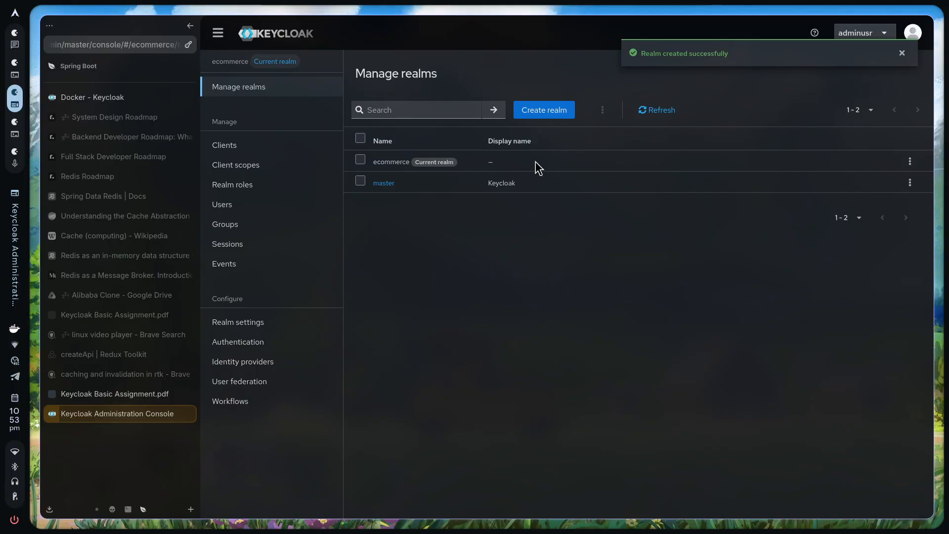
{"action": "left_click", "coordinate": [128, 391]}
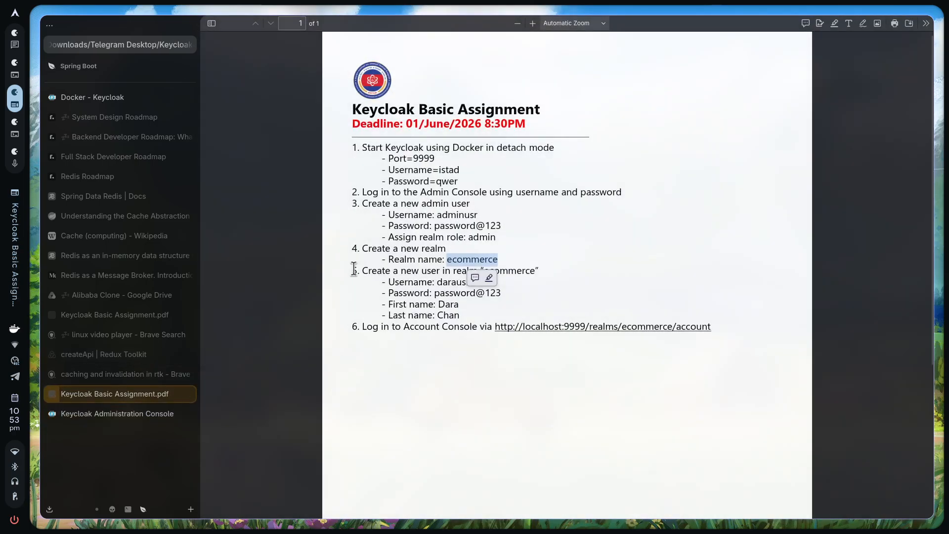
{"action": "left_click_drag", "start_coordinate": [354, 268], "coordinate": [468, 286]}
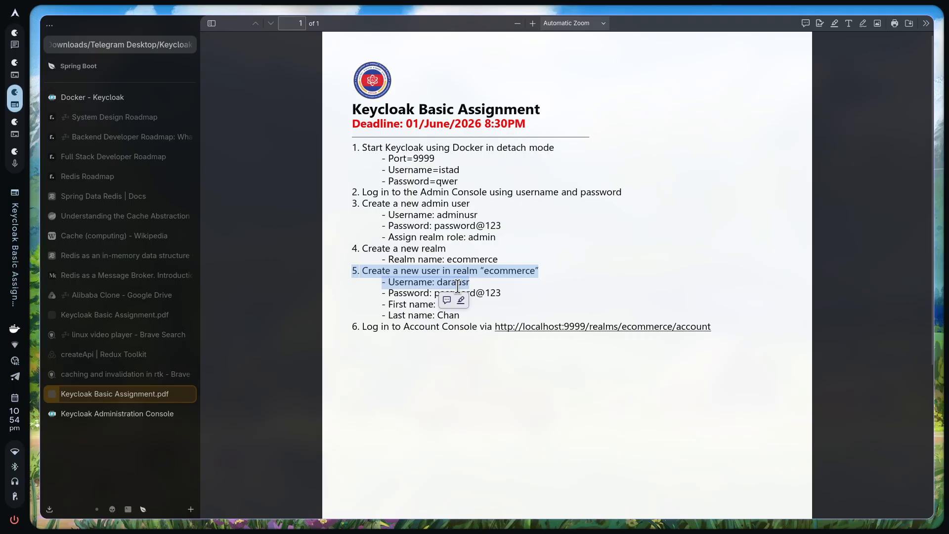
{"action": "double_click", "coordinate": [458, 285]}
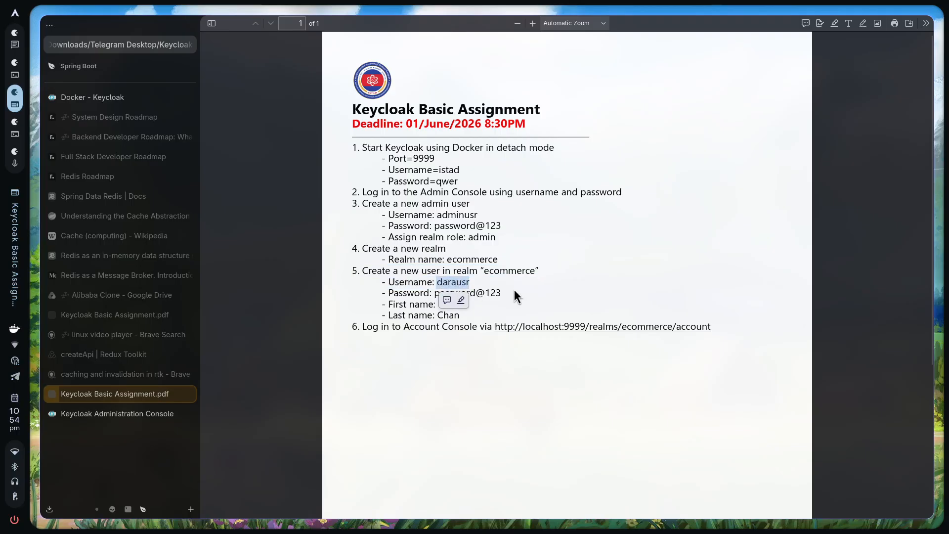
{"action": "left_click", "coordinate": [488, 290]}
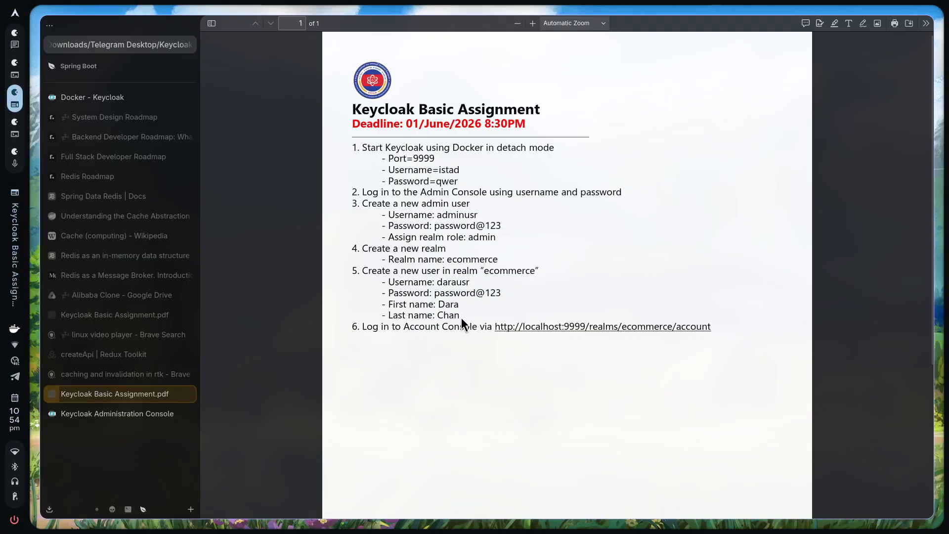
{"action": "key", "text": "ctrl+Tab"}
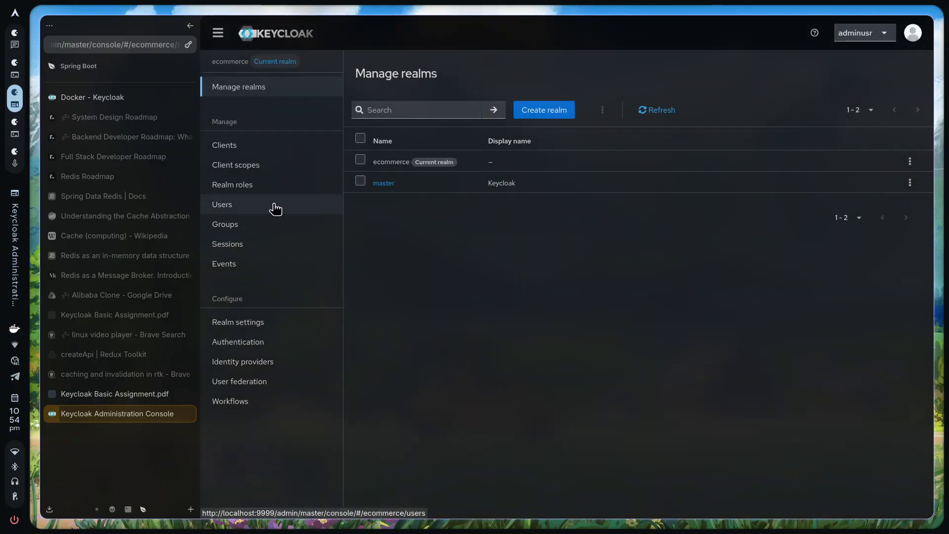
Create an ecommerce user with verified email, entering username, email, first and last name from the PDF
{"action": "left_click", "coordinate": [246, 207]}
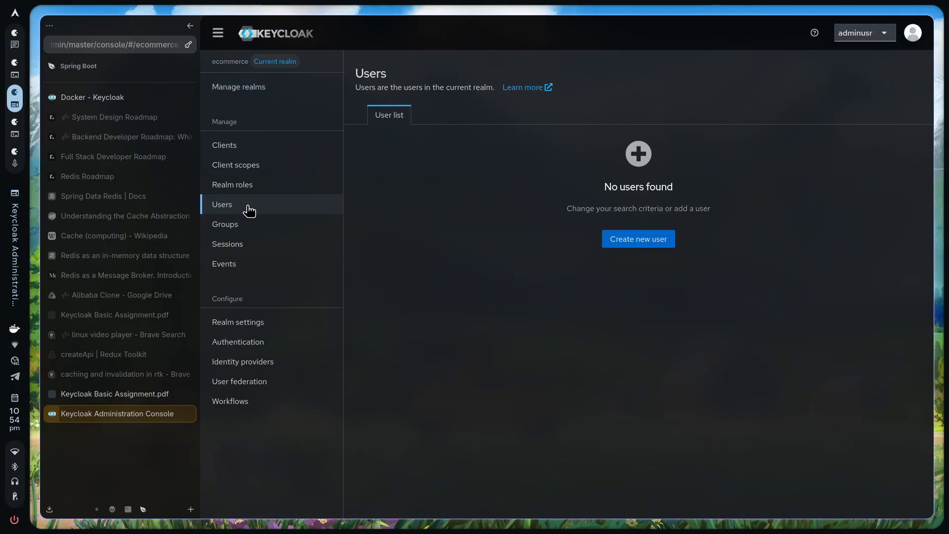
{"action": "left_click", "coordinate": [635, 239]}
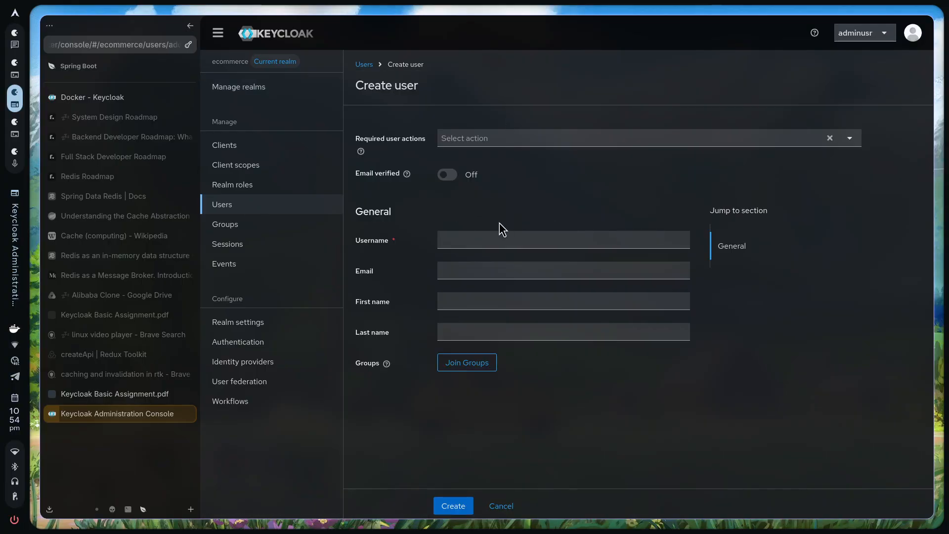
{"action": "left_click", "coordinate": [451, 174]}
{"action": "left_click", "coordinate": [504, 244]}
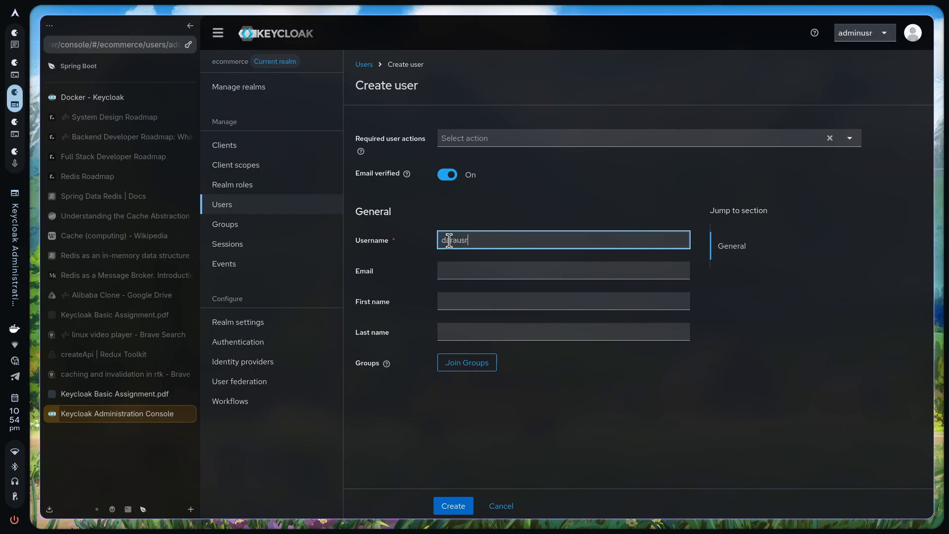
{"action": "key", "text": "ctrl+shift+Tab"}
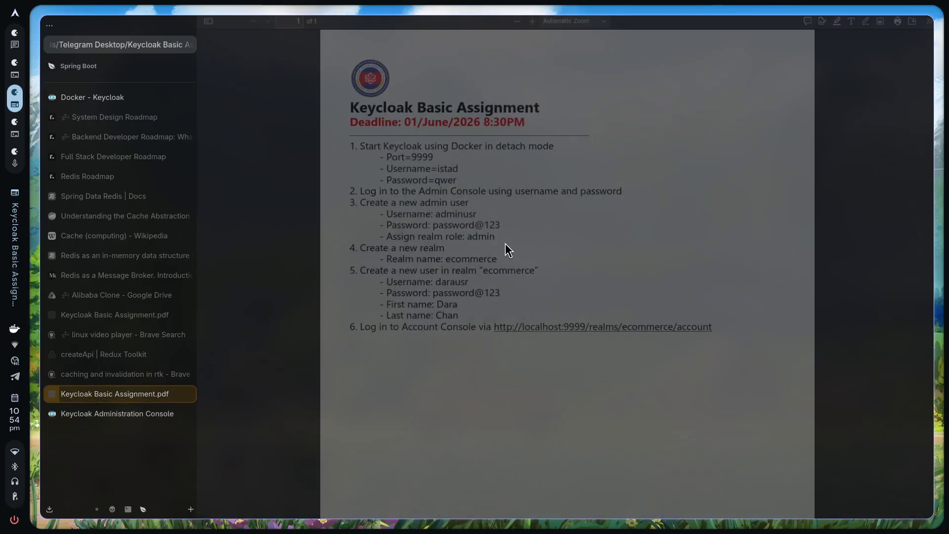
{"action": "key", "text": "ctrl+Tab"}
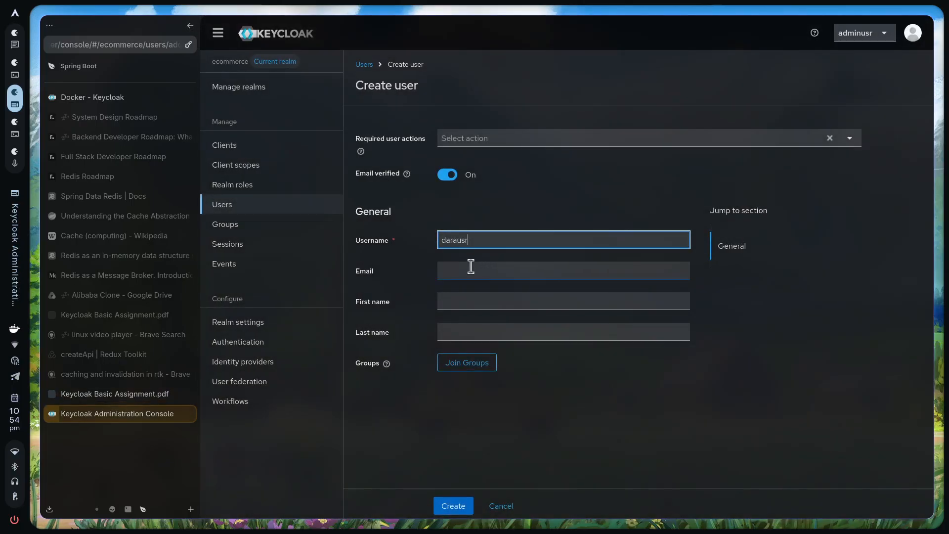
{"action": "left_click", "coordinate": [463, 270]}
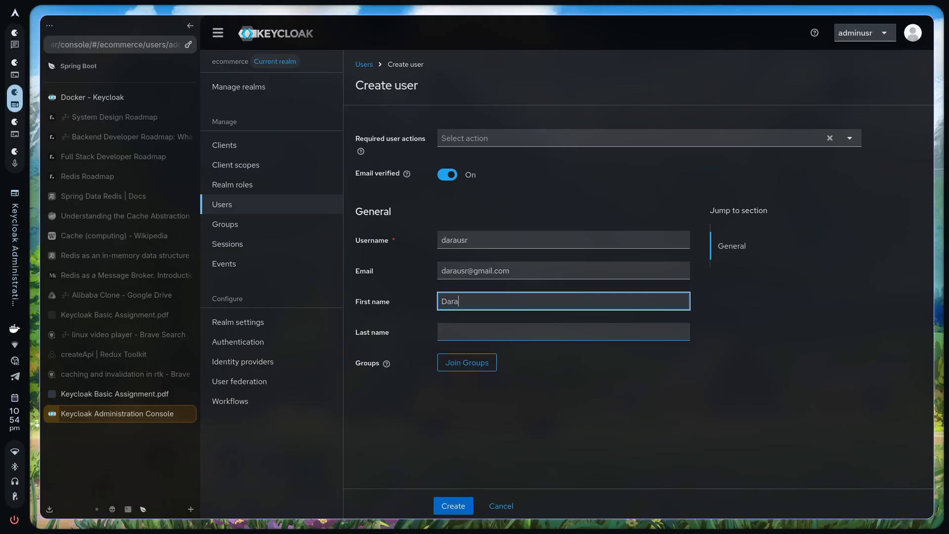
{"action": "key", "text": "Tab"}
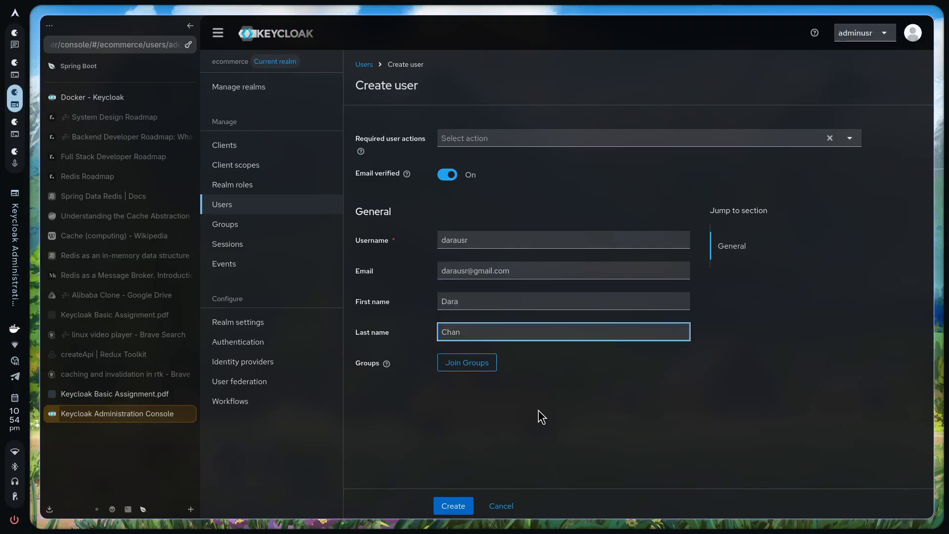
{"action": "left_click", "coordinate": [451, 506]}
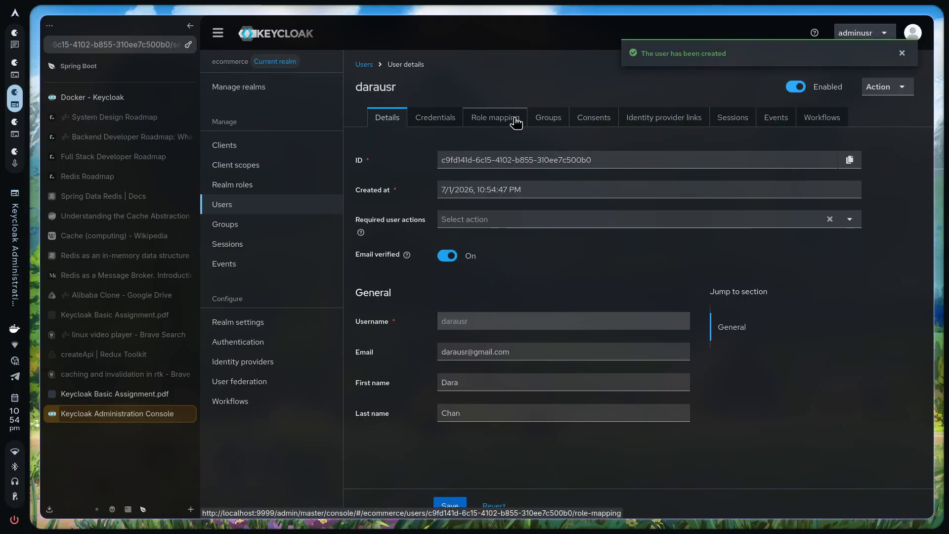
In the user's Credentials, paste the password from the PDF into both password fields
{"action": "key", "text": "ctrl+Tab"}
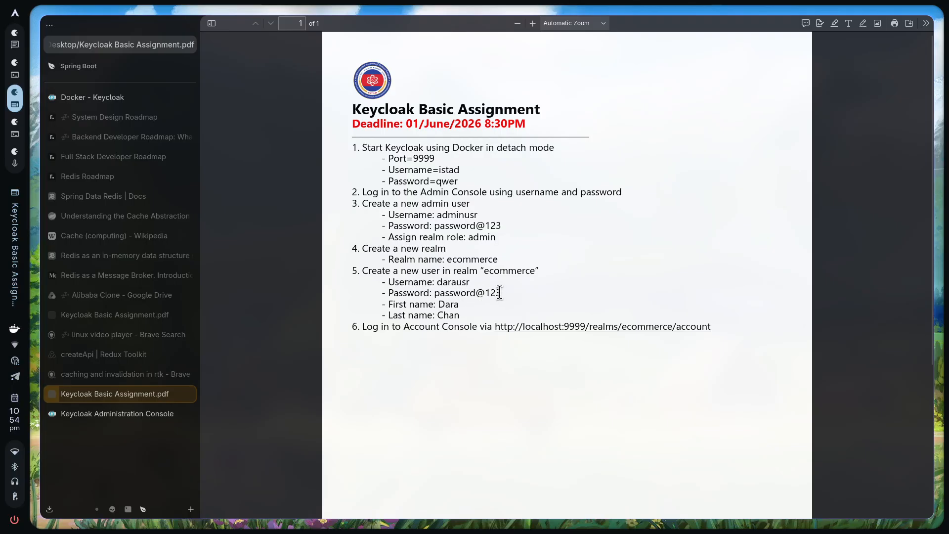
{"action": "key", "text": "ctrl+Tab"}
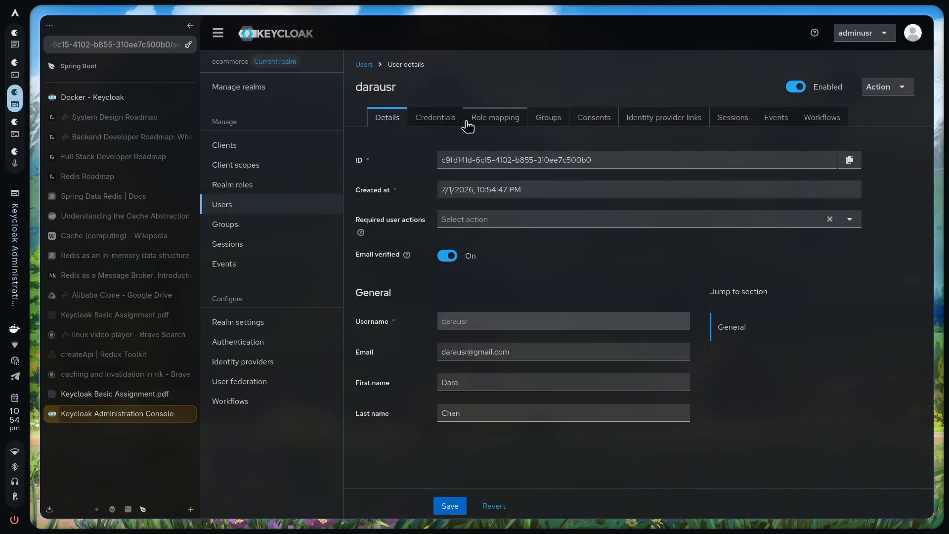
{"action": "left_click", "coordinate": [452, 119]}
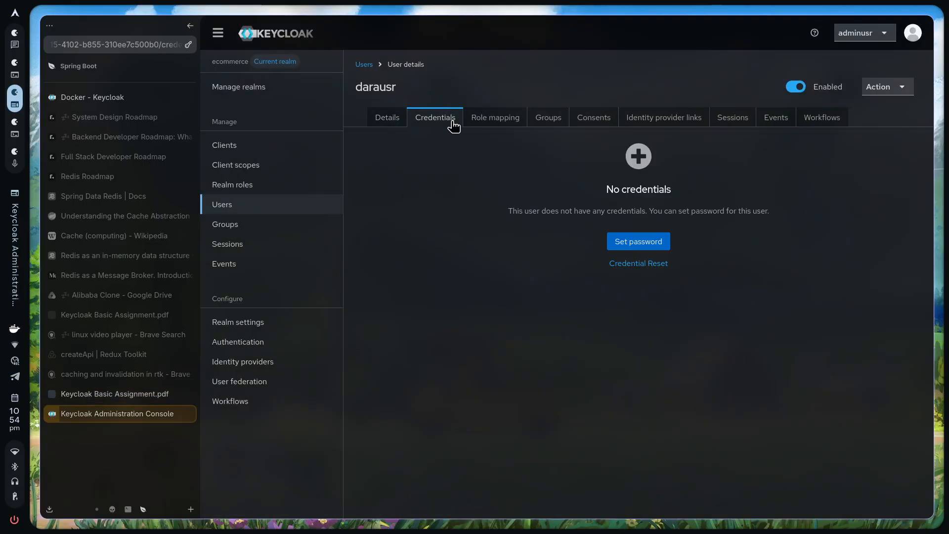
{"action": "left_click", "coordinate": [640, 240]}
{"action": "left_click", "coordinate": [585, 238]}
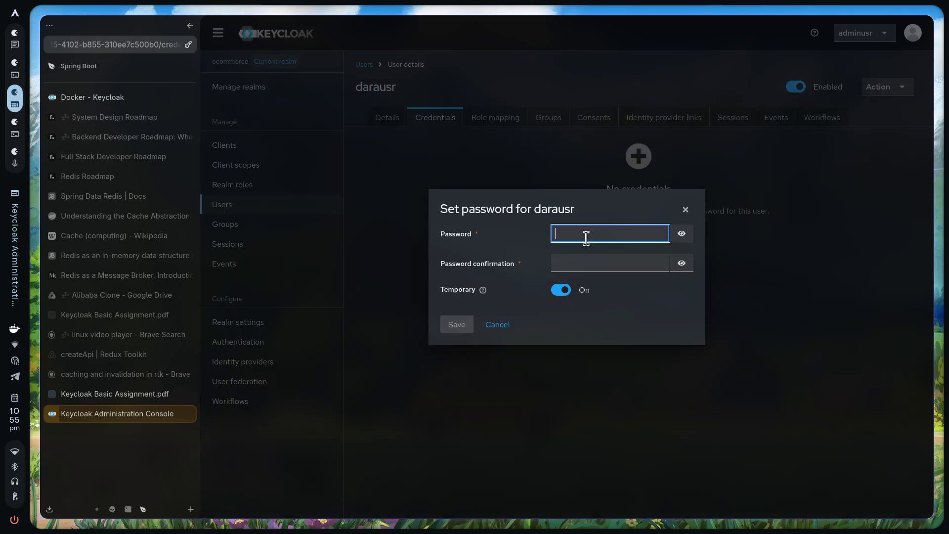
{"action": "key", "text": "super+v"}
{"action": "key", "text": "Down"}
{"action": "key", "text": "Down"}
{"action": "key", "text": "Return"}
{"action": "key", "text": "Tab"}
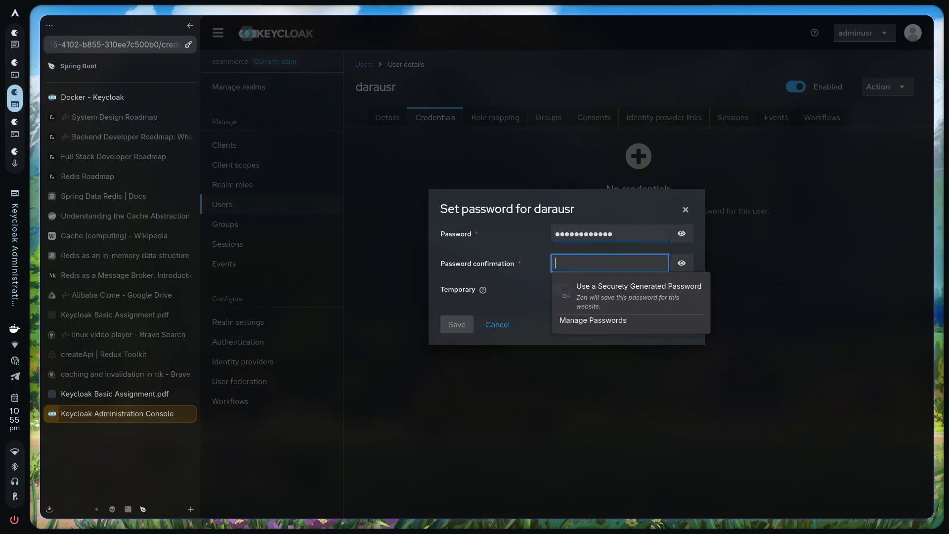
{"action": "key", "text": "ctrl+v"}
Switch Temporary off, save and confirm the password, then return to the realm's Users list
{"action": "key", "text": "Tab"}
{"action": "key", "text": "Tab"}
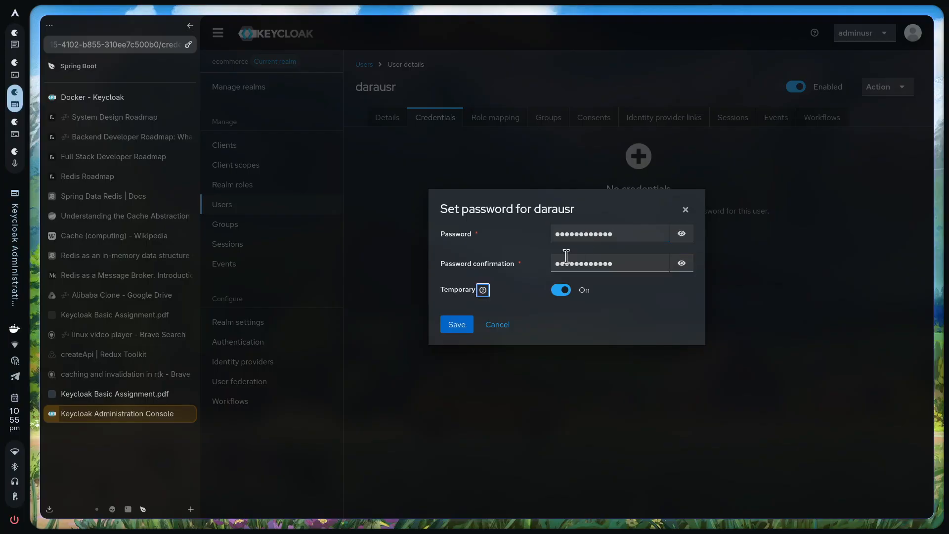
{"action": "left_click", "coordinate": [563, 293]}
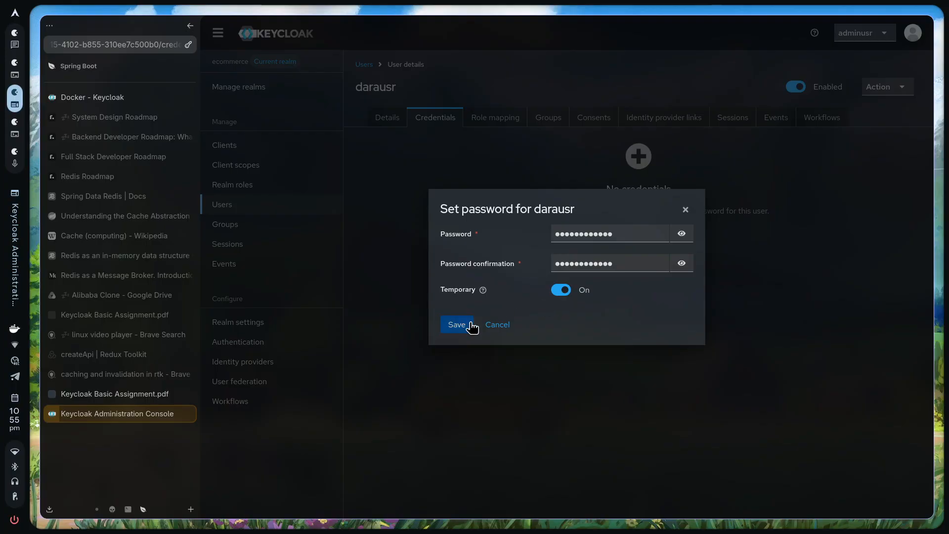
{"action": "left_click", "coordinate": [566, 292]}
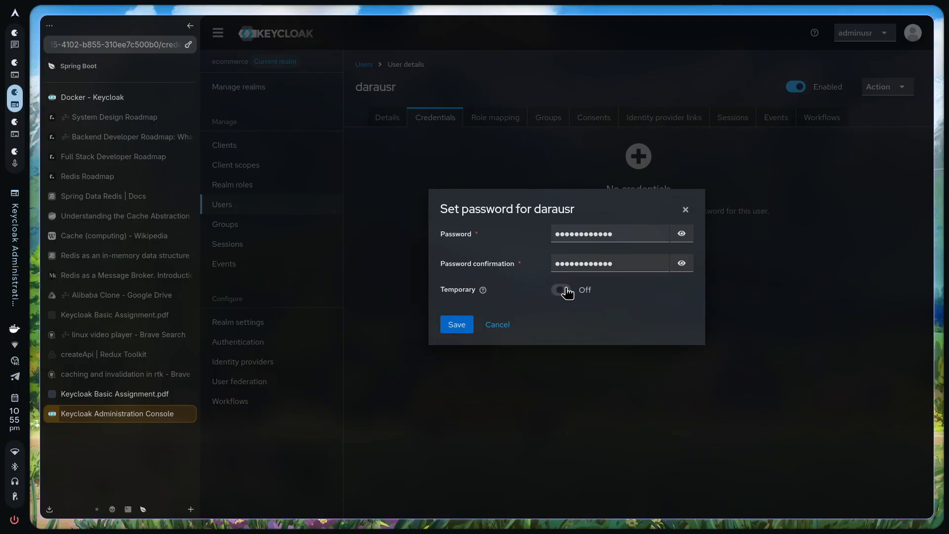
{"action": "left_click", "coordinate": [482, 294]}
{"action": "left_click", "coordinate": [482, 291]}
{"action": "left_click", "coordinate": [451, 327]}
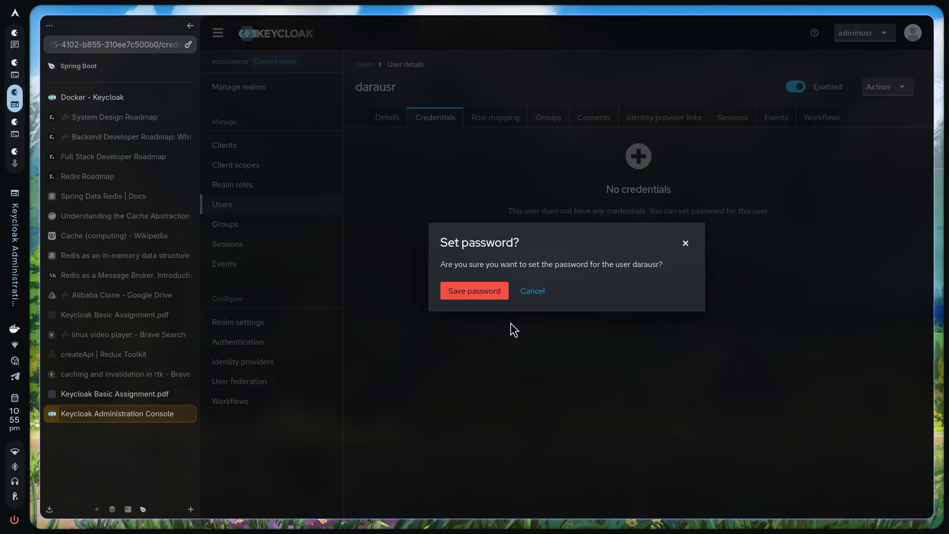
{"action": "left_click", "coordinate": [465, 289]}
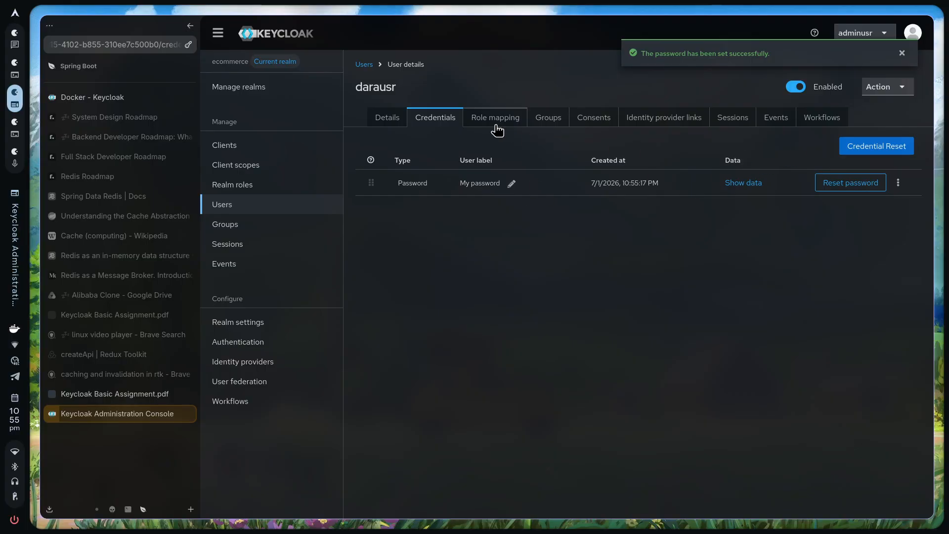
{"action": "left_click", "coordinate": [387, 127]}
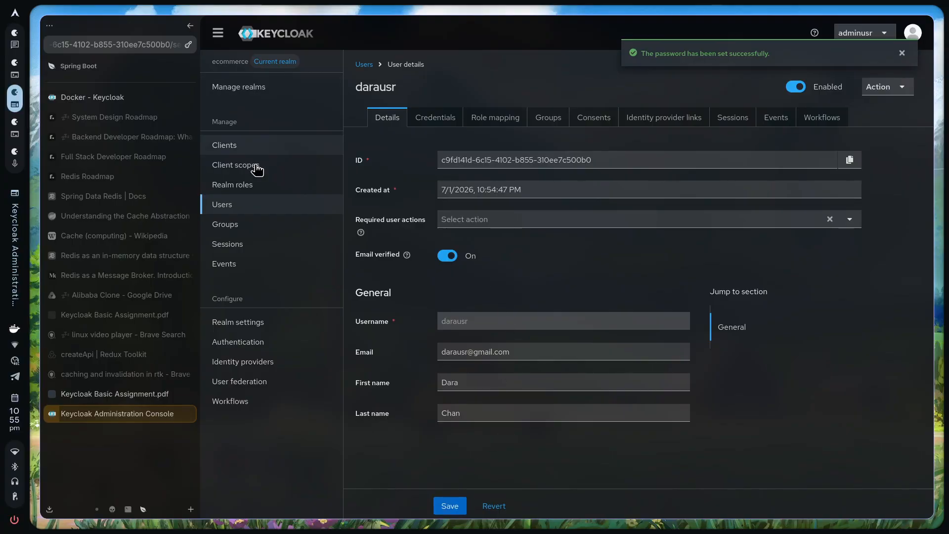
{"action": "left_click", "coordinate": [256, 205]}
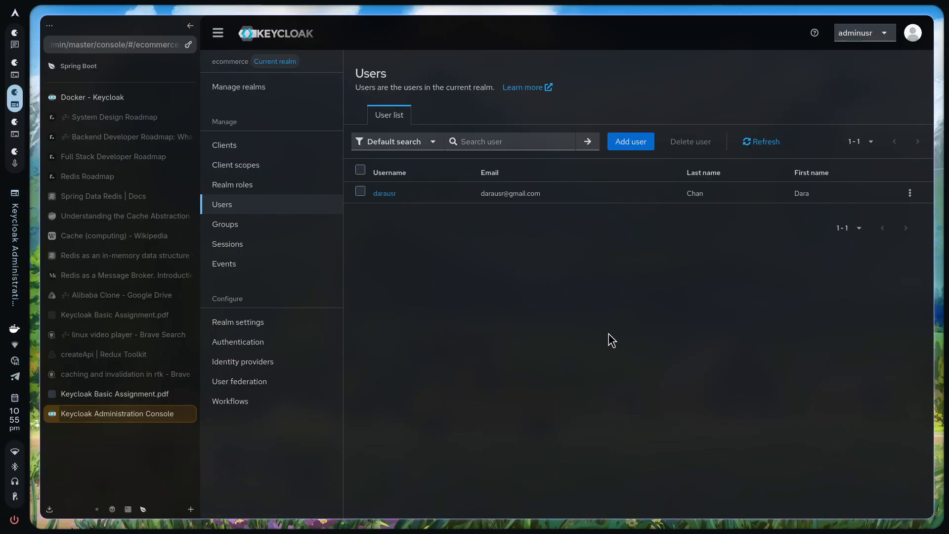
Follow step 6's localhost:9999 Account Console link in the PDF to the ecommerce sign-in tab
{"action": "key", "text": "ctrl+shift+Tab"}
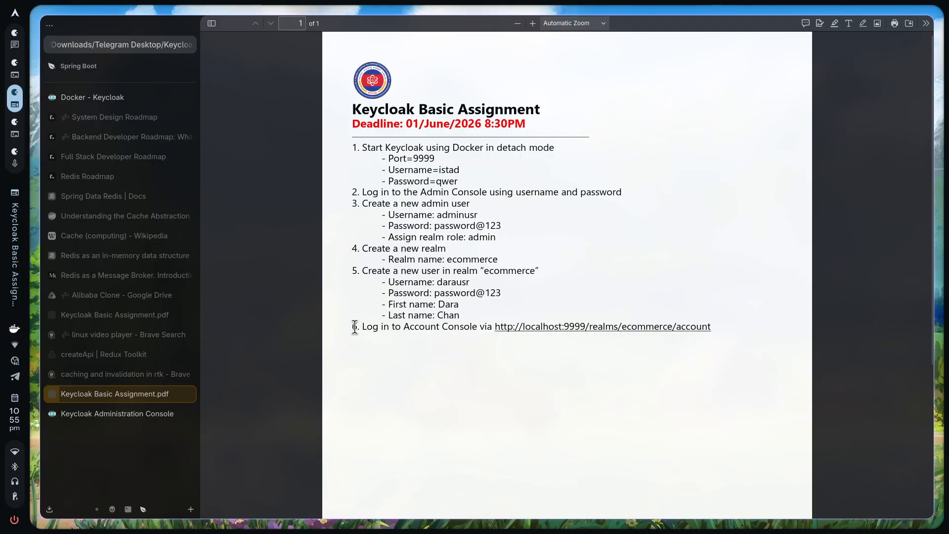
{"action": "left_click_drag", "start_coordinate": [352, 328], "coordinate": [489, 326]}
{"action": "left_click", "coordinate": [490, 326]}
{"action": "left_click", "coordinate": [615, 334]}
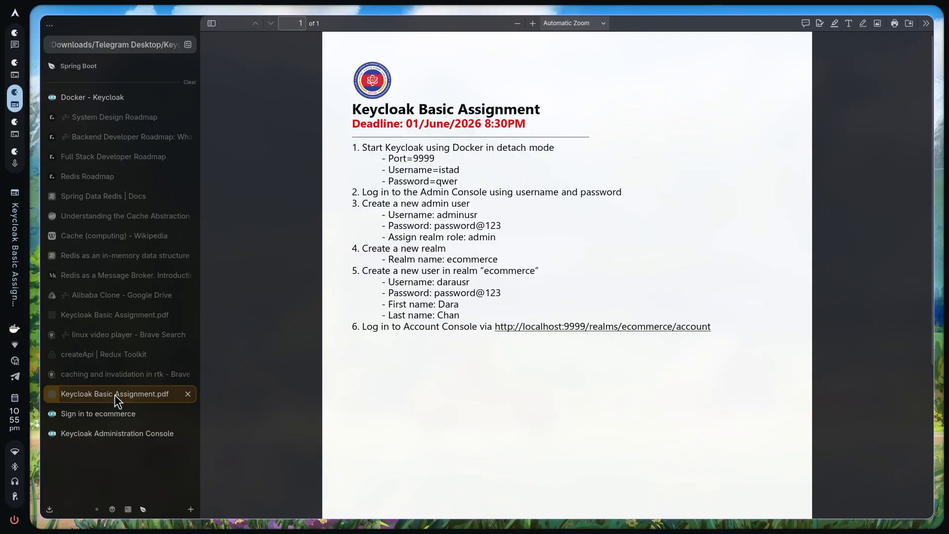
{"action": "left_click", "coordinate": [108, 415]}
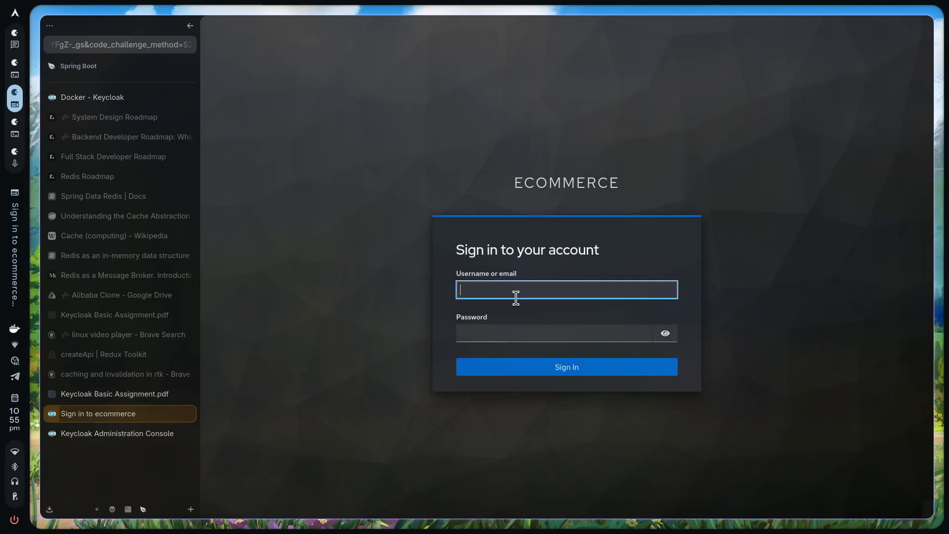
Sign in to the ecommerce Account Console with the new user's username and password
{"action": "type", "text": "darausr"}
{"action": "key", "text": "Tab"}
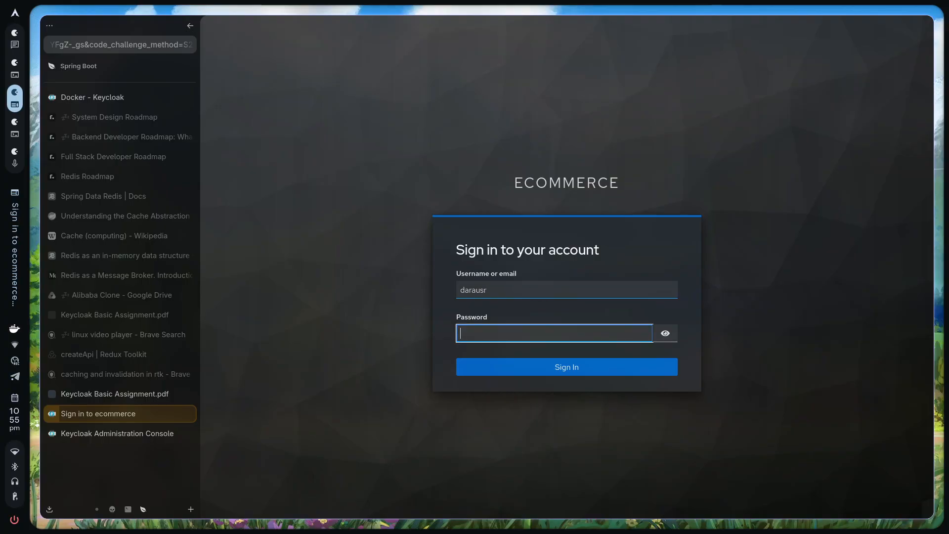
{"action": "type", "text": "password@123"}
{"action": "left_click", "coordinate": [665, 333]}
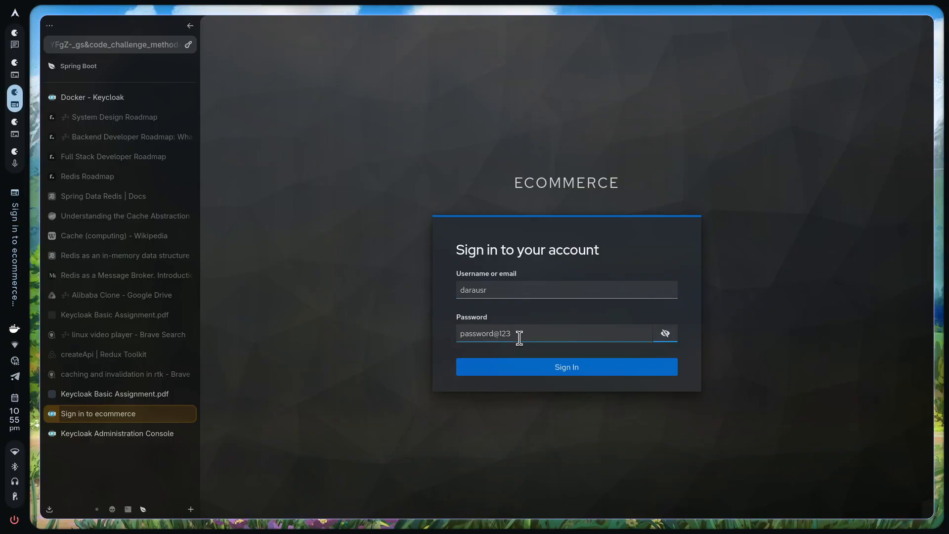
{"action": "left_click", "coordinate": [581, 340]}
{"action": "key", "text": "Return"}
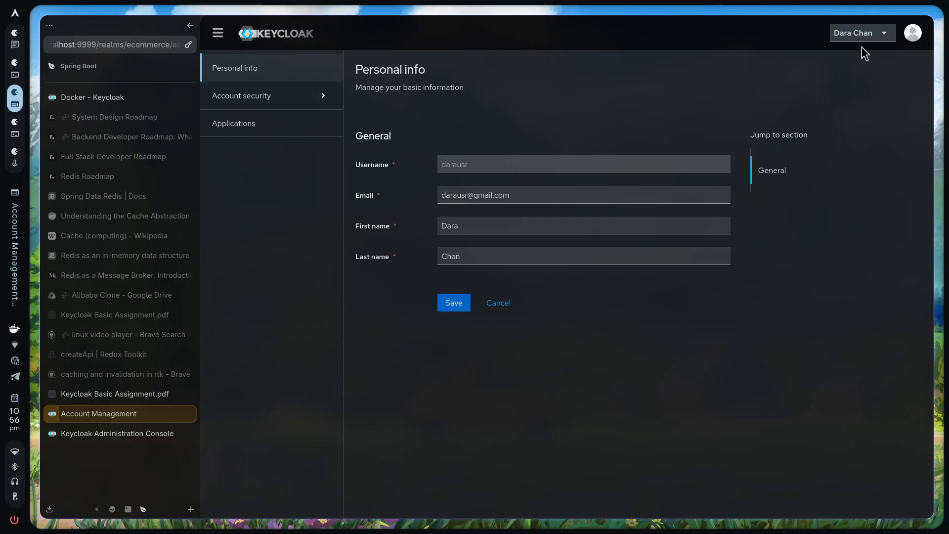
Expand Account security in the Account Console's left navigation, then go back to the assignment PDF
{"action": "left_click", "coordinate": [877, 46]}
{"action": "left_click", "coordinate": [878, 46]}
{"action": "left_click", "coordinate": [878, 46]}
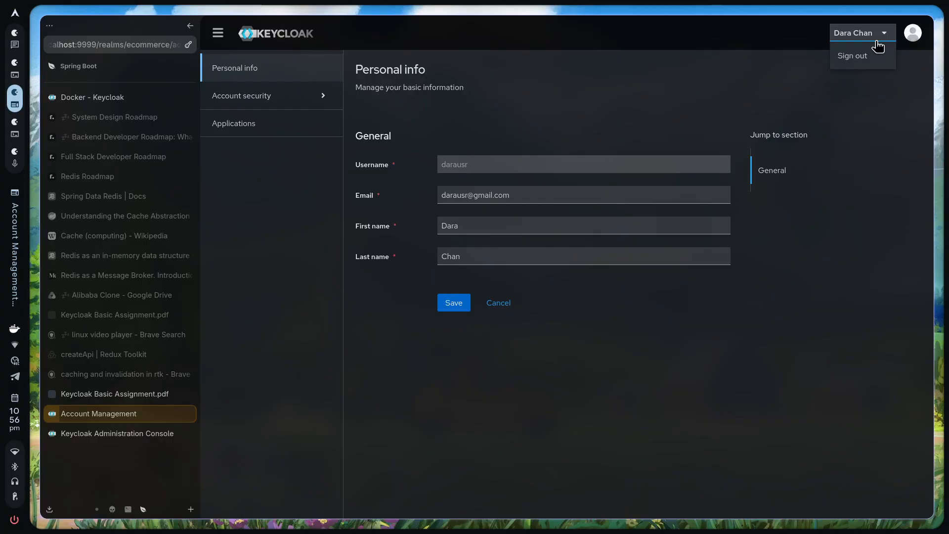
{"action": "left_click", "coordinate": [877, 46]}
{"action": "left_click", "coordinate": [334, 94]}
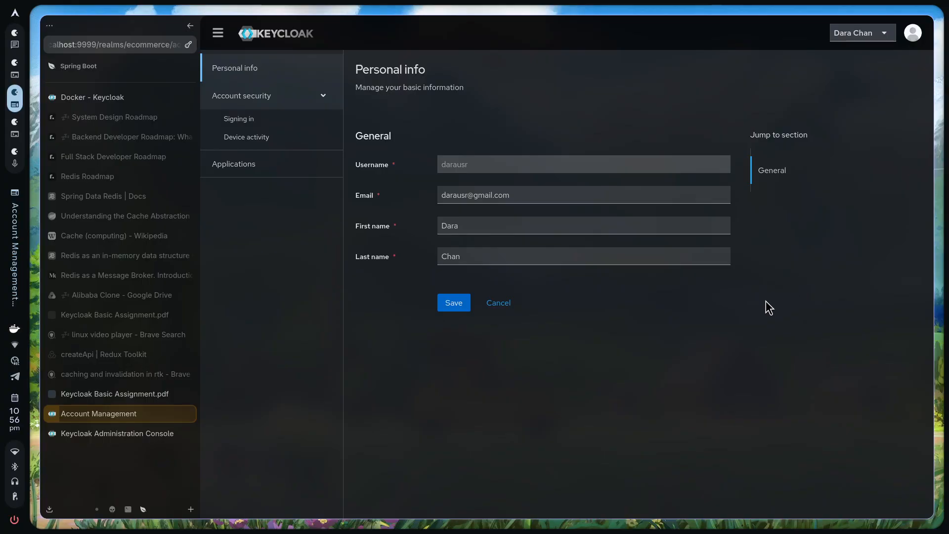
{"action": "left_click", "coordinate": [145, 398]}
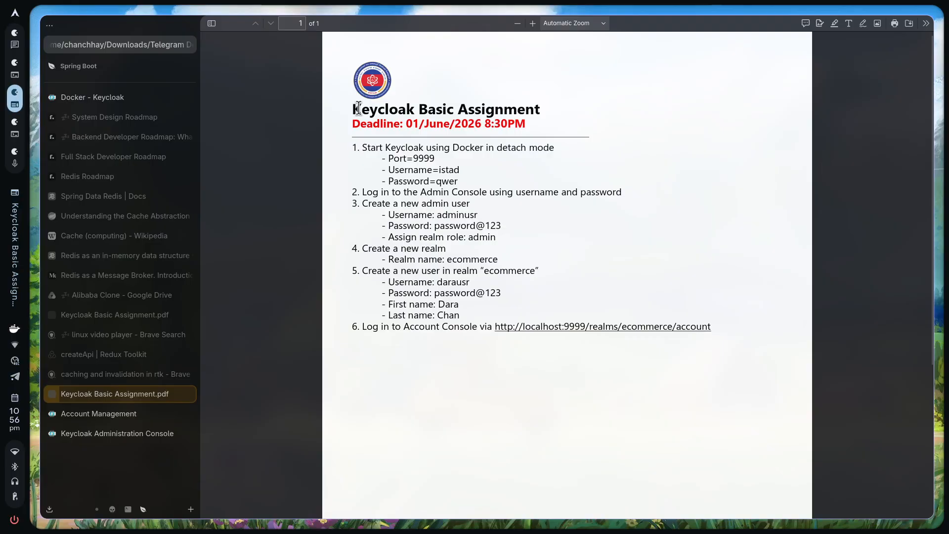
{"action": "left_click_drag", "start_coordinate": [351, 110], "coordinate": [622, 194]}
{"action": "left_click_drag", "start_coordinate": [717, 322], "coordinate": [708, 336]}
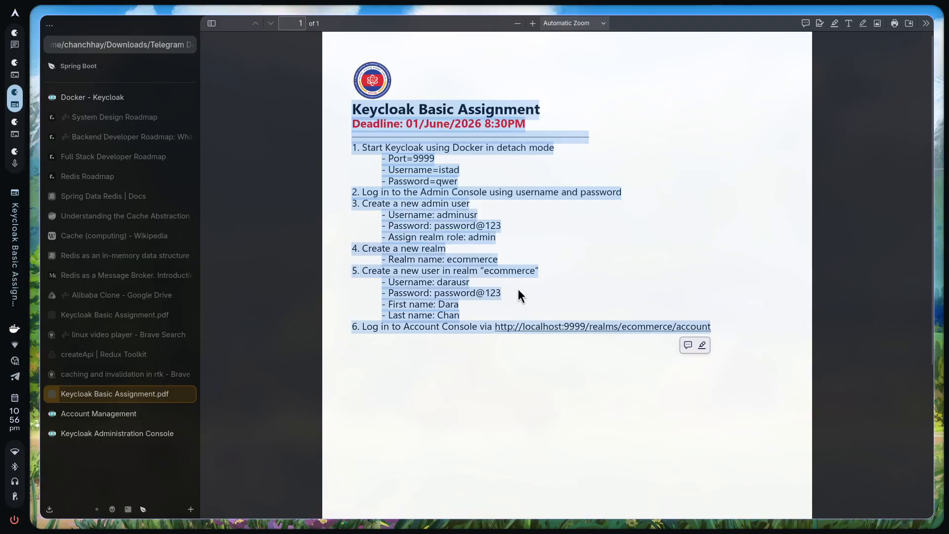
{"action": "left_click", "coordinate": [547, 270]}
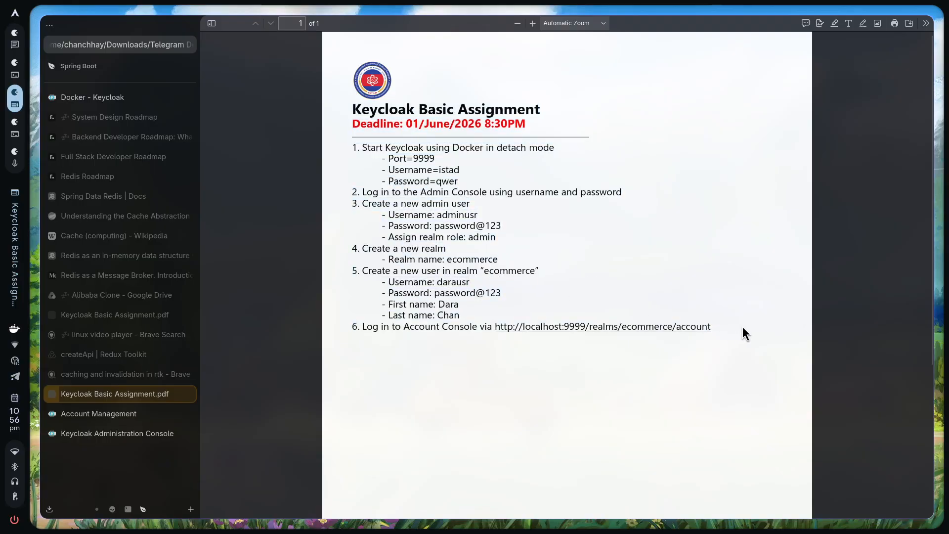